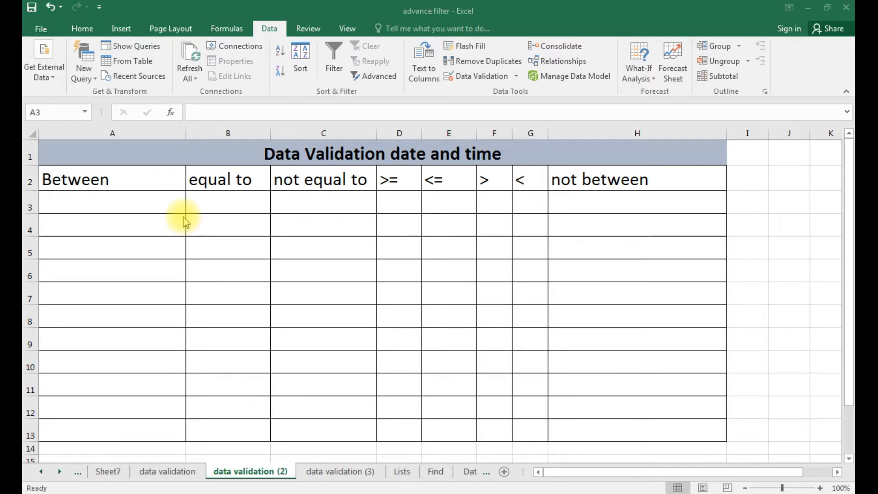
Select cells A3 through A13 under the Between heading.
click(144, 205)
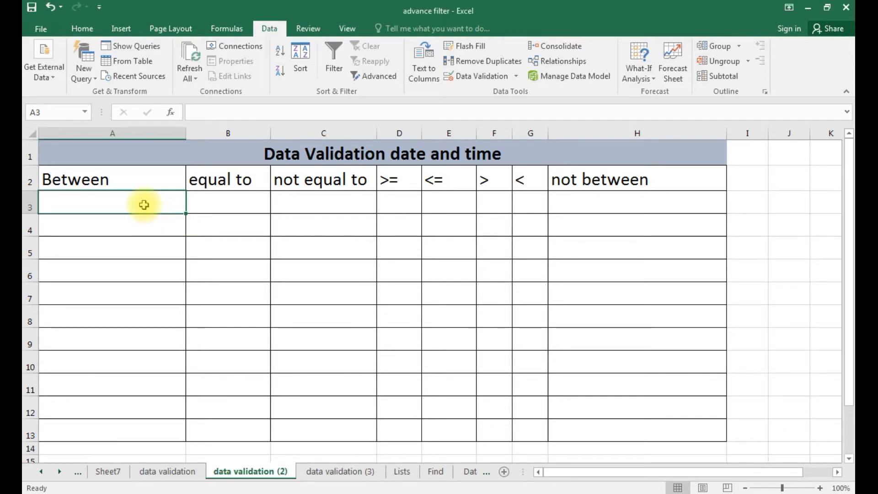
key(shift+Down)
key(shift+Down)
key(shift+Down)
key(shift+Down)
key(shift+Down)
key(shift+Down)
key(shift+Down)
key(shift+Down)
key(shift+Down)
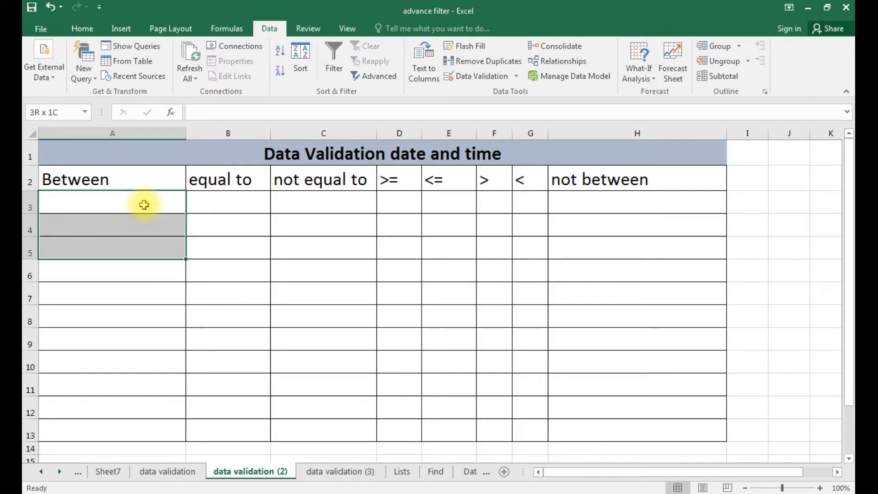
key(shift+Down)
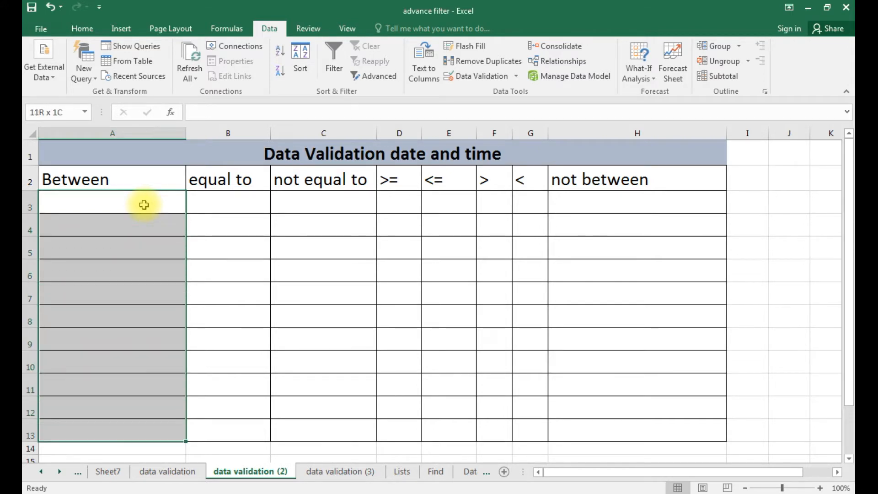
Restrict A3:A13 to dates between 1/1/2019 and 1/1/2020.
click(476, 76)
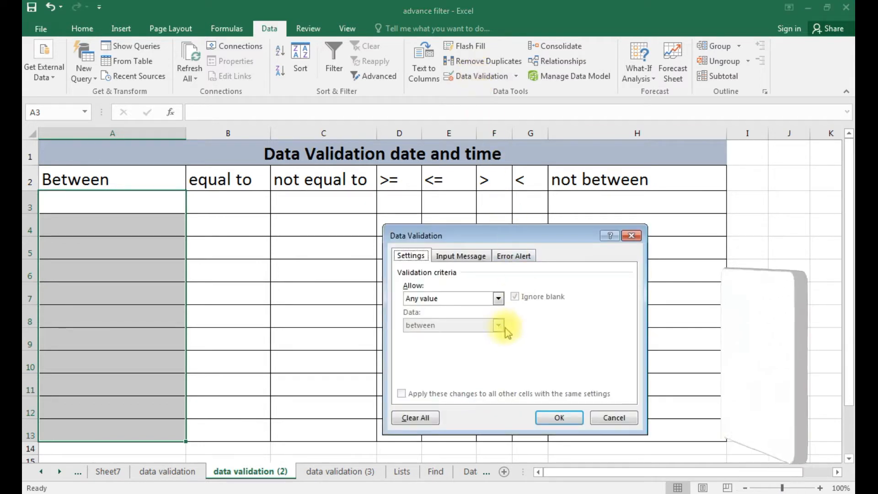
click(497, 299)
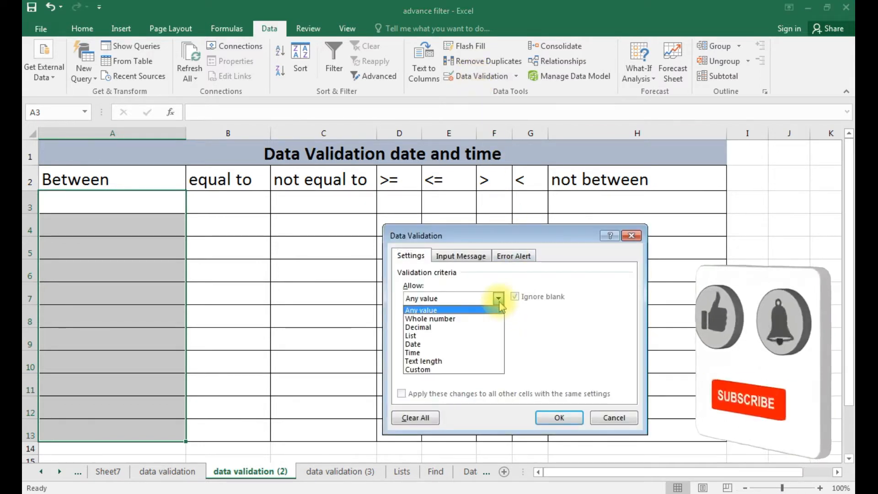
click(460, 344)
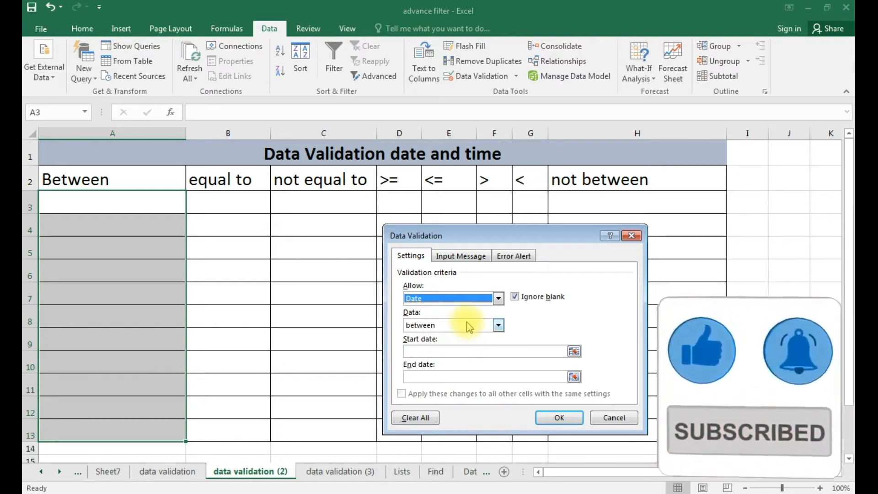
click(475, 353)
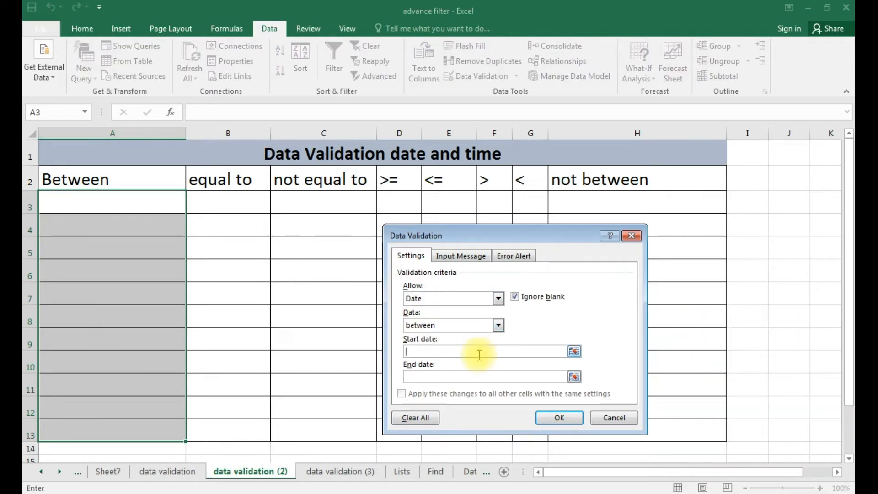
text(1/1/2019)
click(481, 379)
text(1/1)
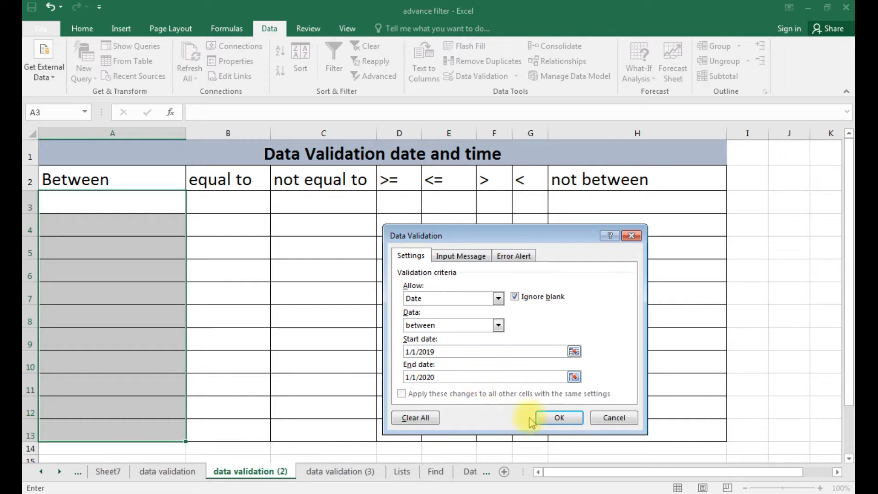
click(562, 417)
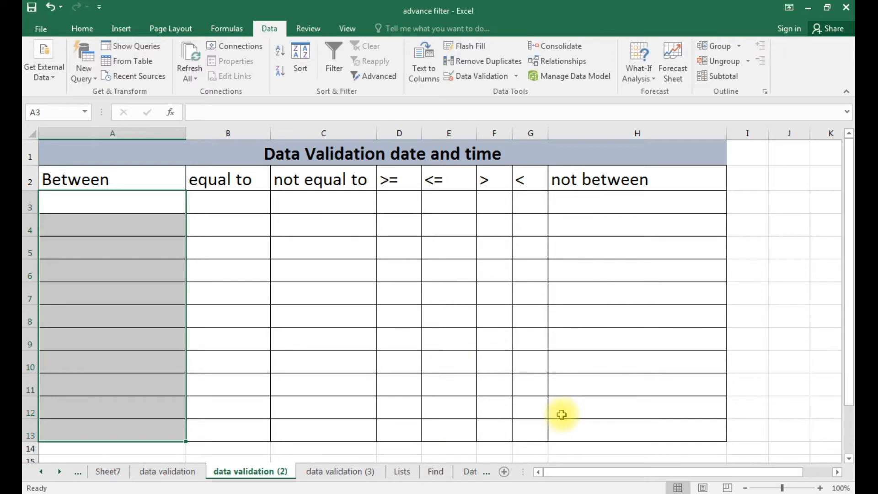
Test 2/3/2018 in A3 and cancel the Stop error that rejects it.
text(2/3)
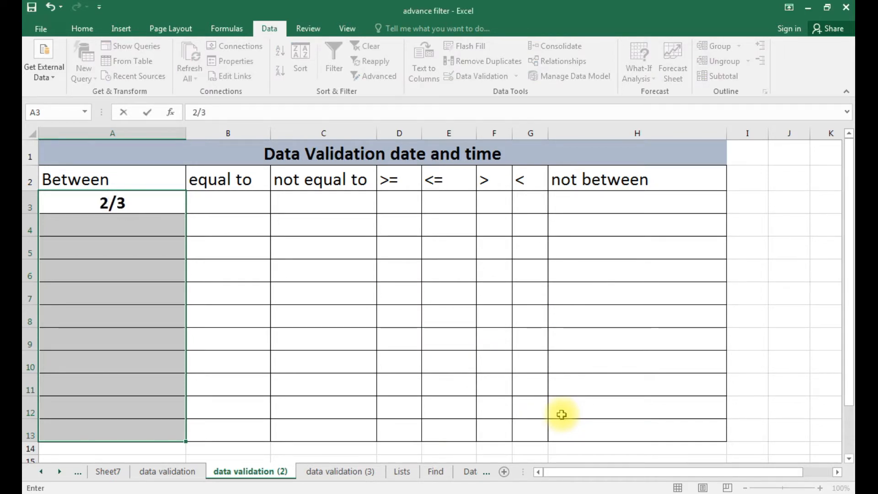
text(/)
text(2018)
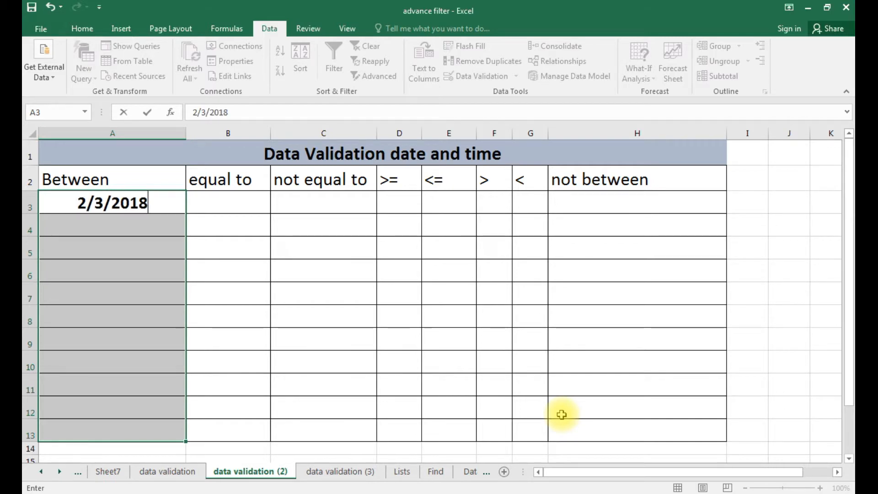
key(Return)
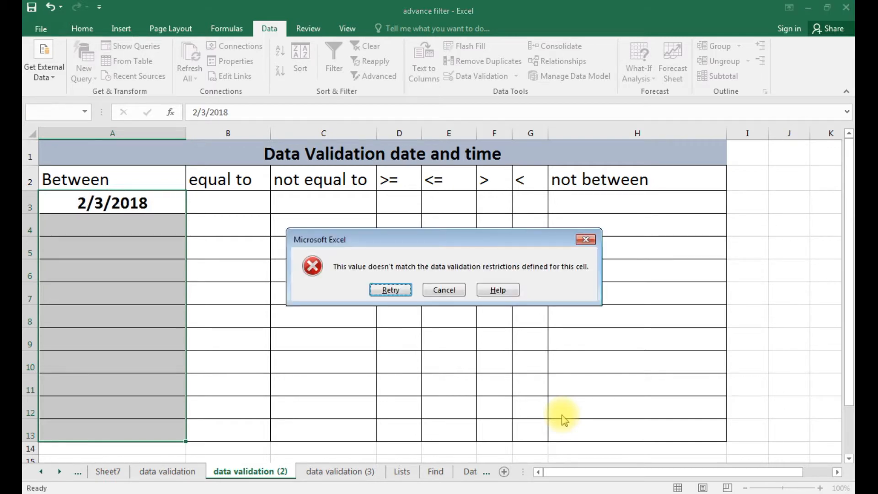
key(Tab)
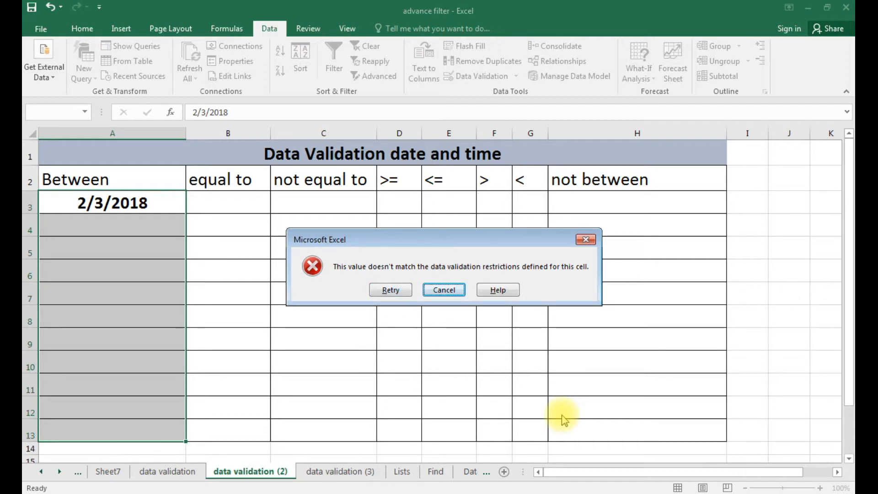
key(Return)
Enter the valid dates 1/1/2019, 1/4/2019, 3/4/2019 and 1/1/2020 in A3:A6.
text(1)
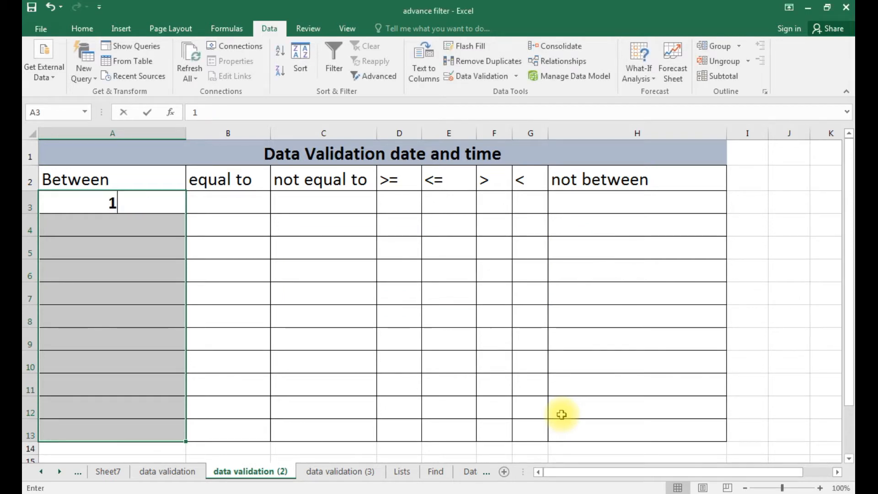
text(/1/2)
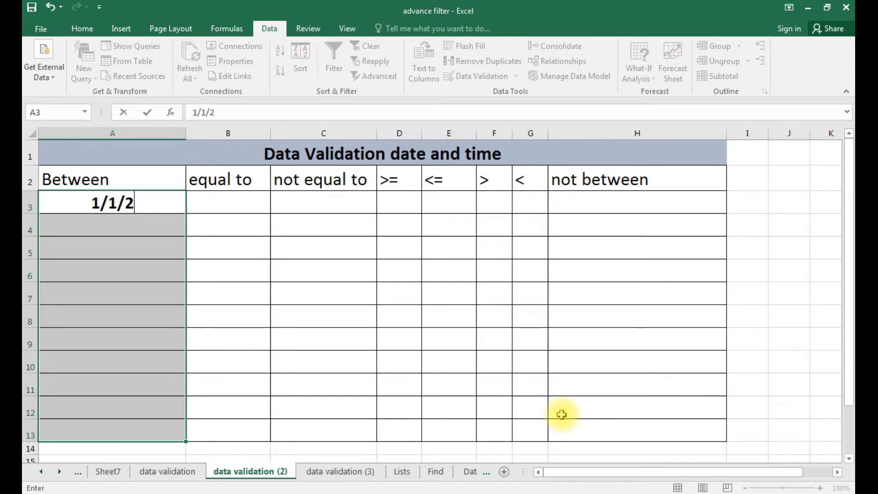
text(019)
key(Return)
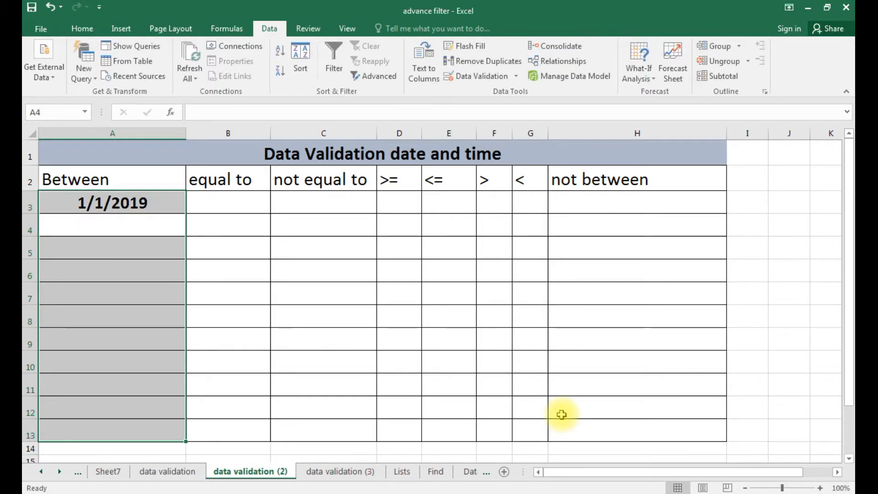
text(1/4)
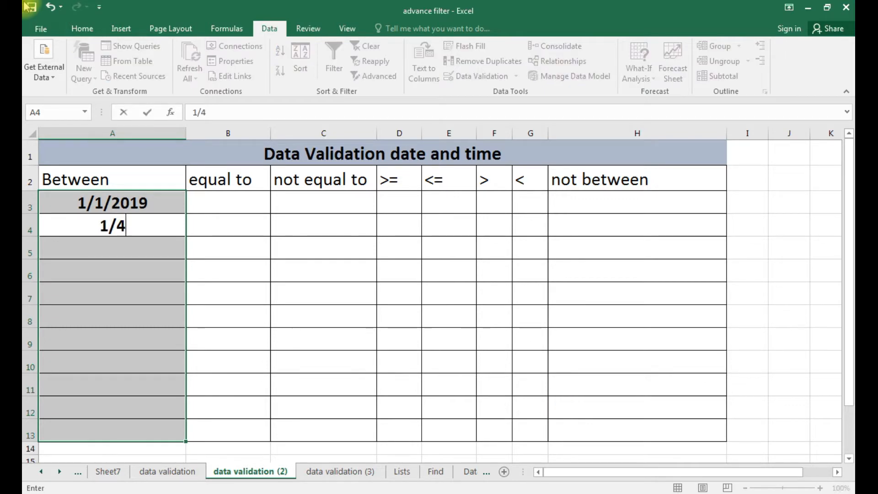
text(/2019)
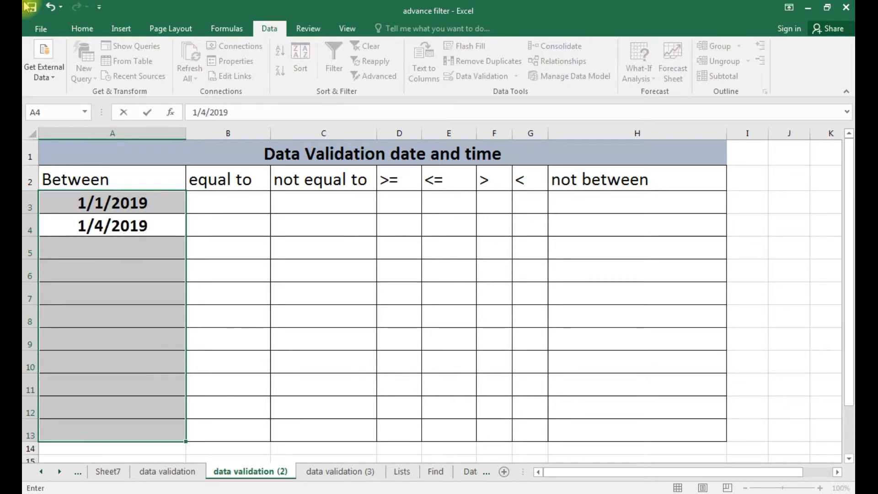
key(Return)
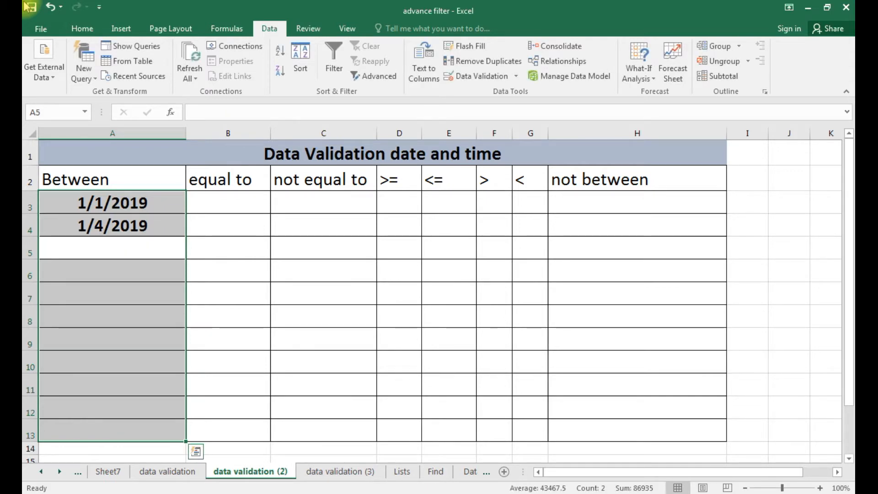
text(3/)
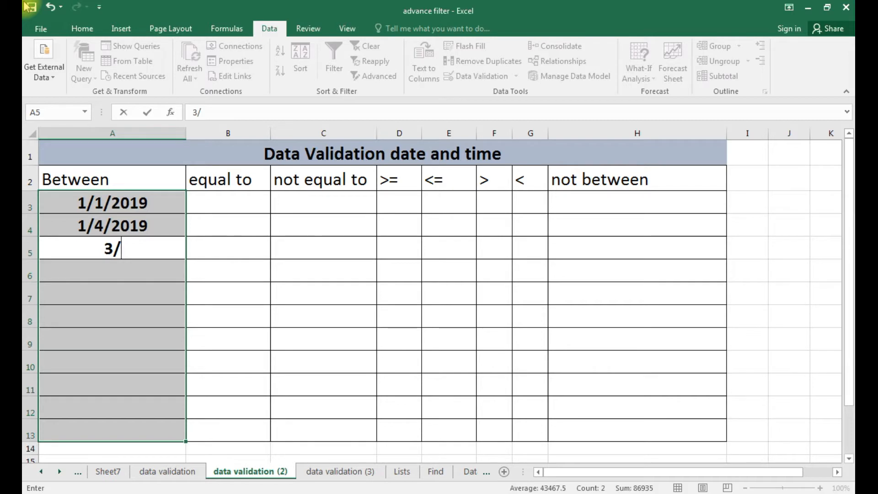
text(4/)
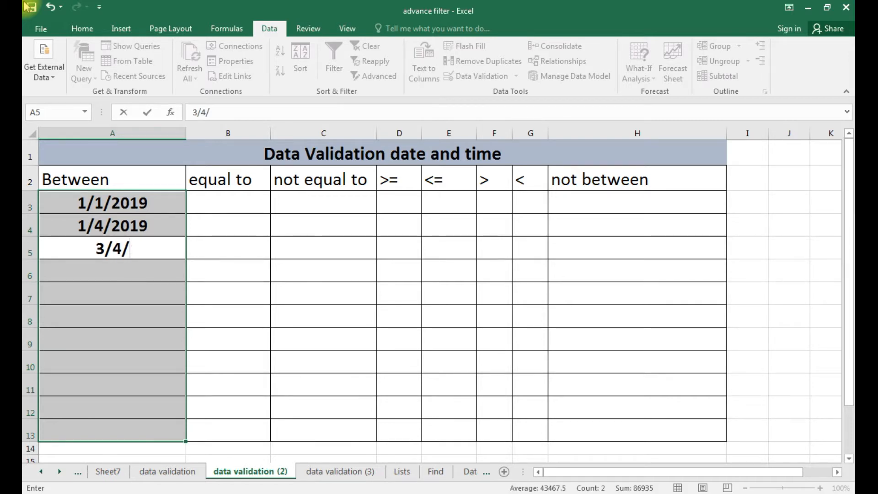
text(2019)
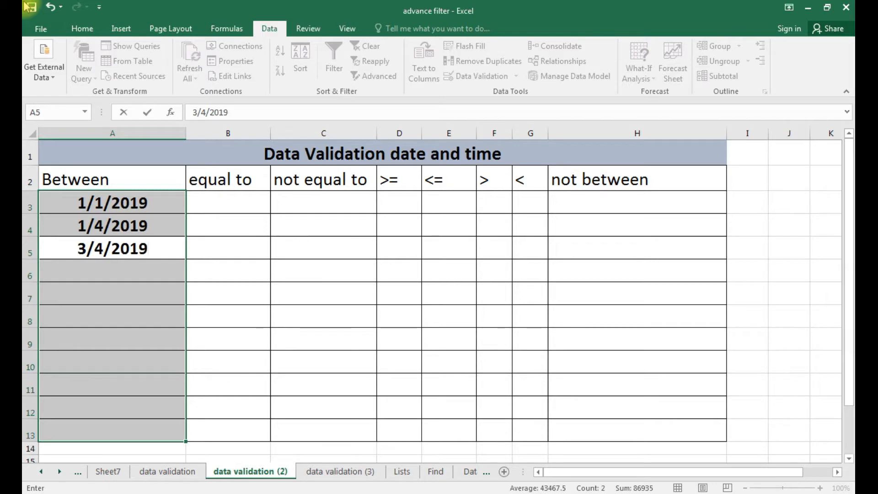
key(Return)
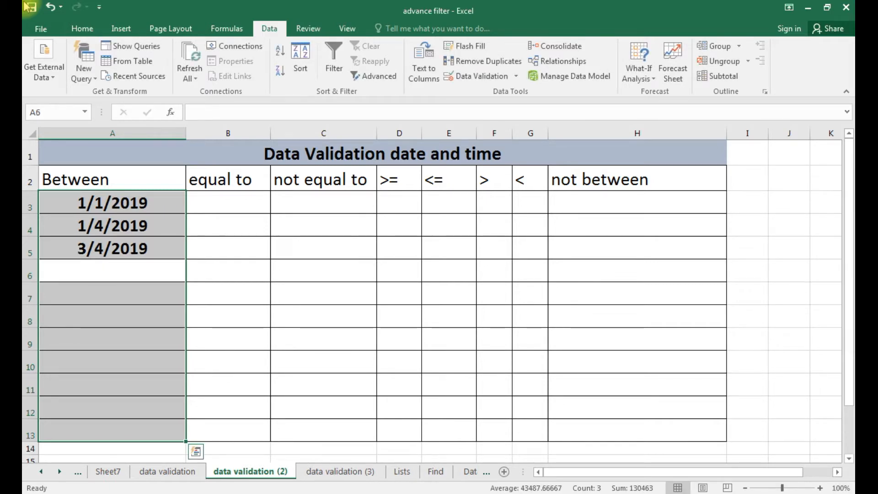
text(1/1/2020)
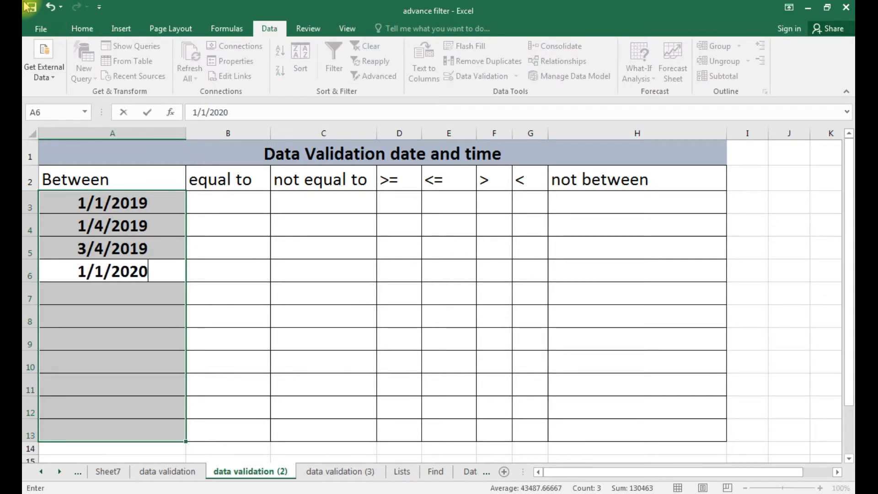
key(Return)
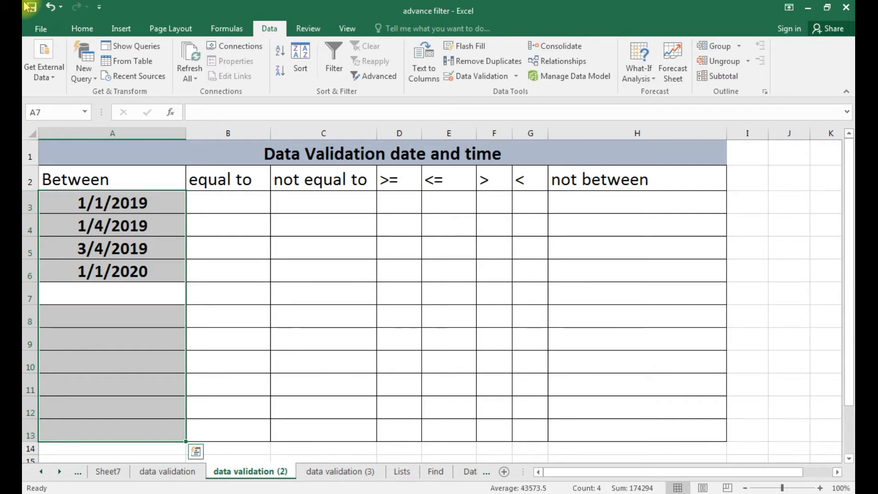
Test 1/2/2020 in A7 and cancel the rejected entry.
text(1/2)
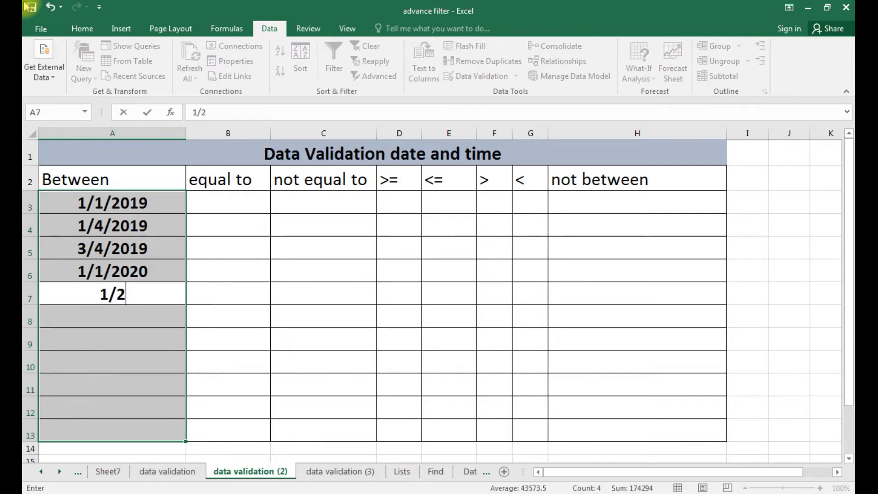
text(/2020)
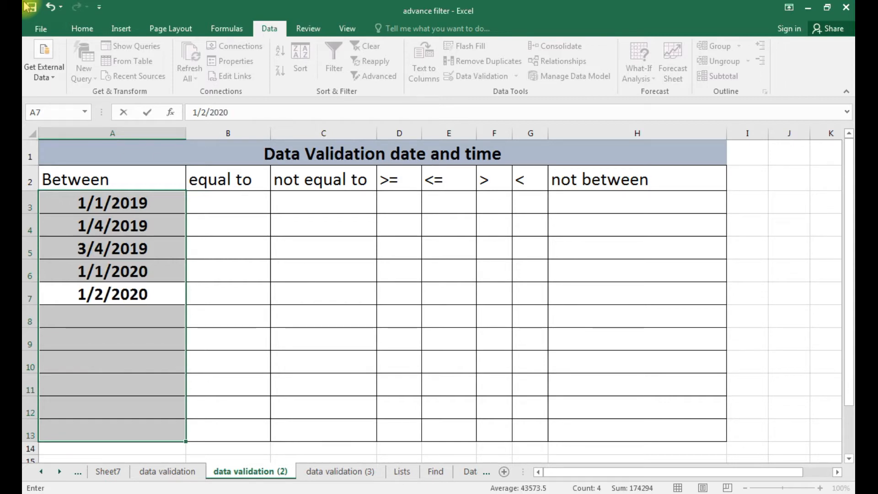
key(Return)
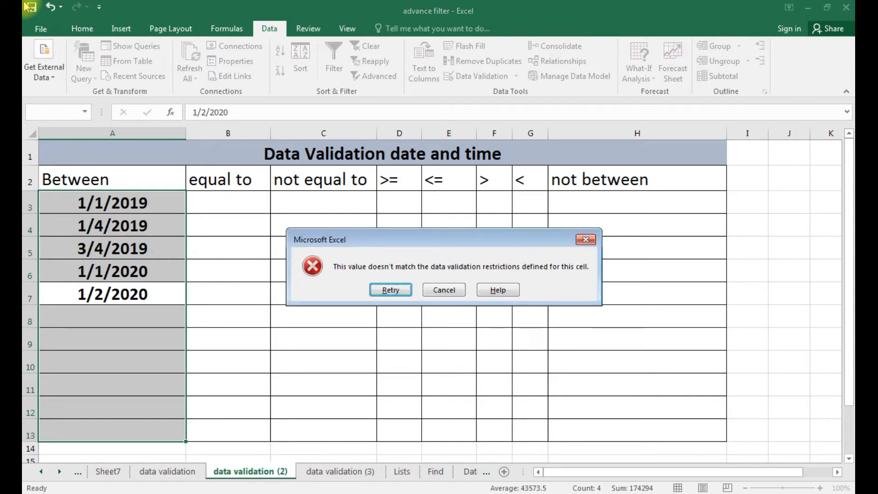
key(Tab)
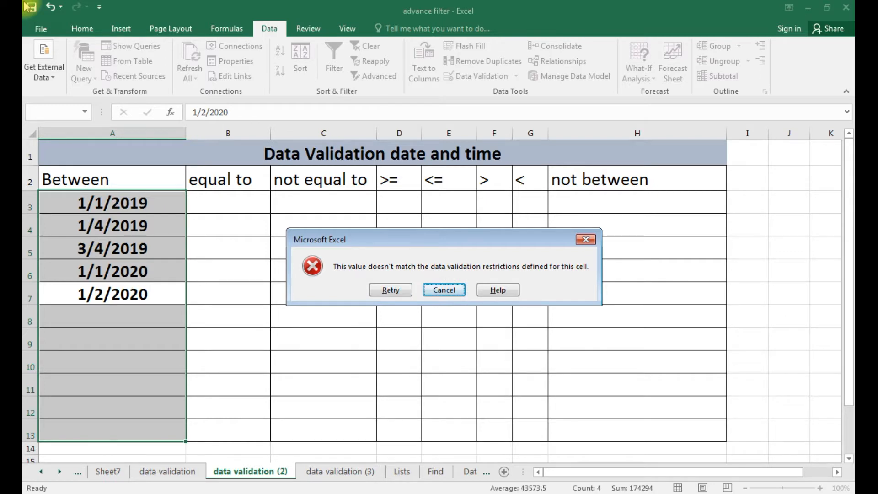
key(Return)
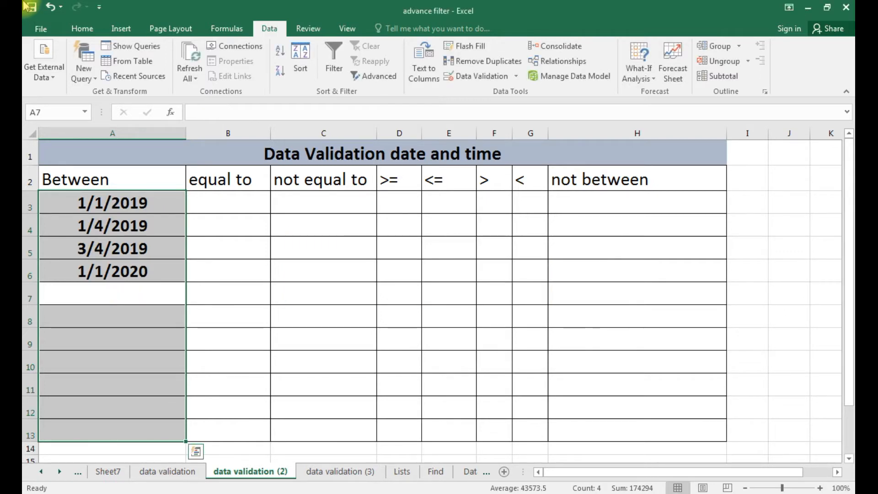
click(243, 206)
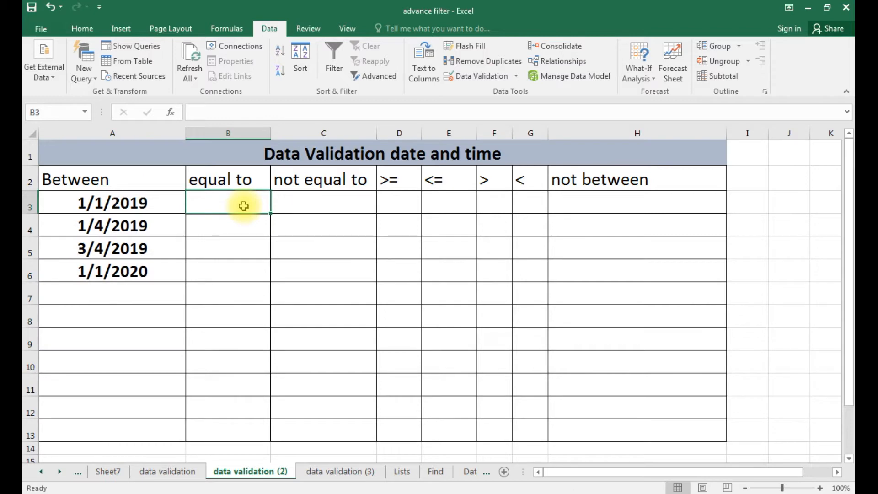
Extend the selection from B3 down to B13 under equal to.
key(shift+Down)
key(shift+Down)
key(shift+Down)
key(shift+Down)
key(shift+Down)
key(shift+Down)
key(shift+Down)
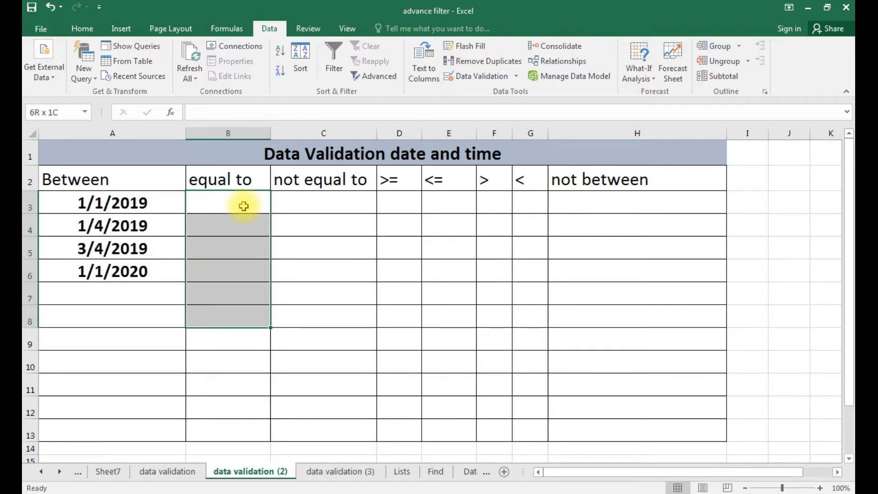
key(shift+Down)
key(shift+Down)
key(shift+Down)
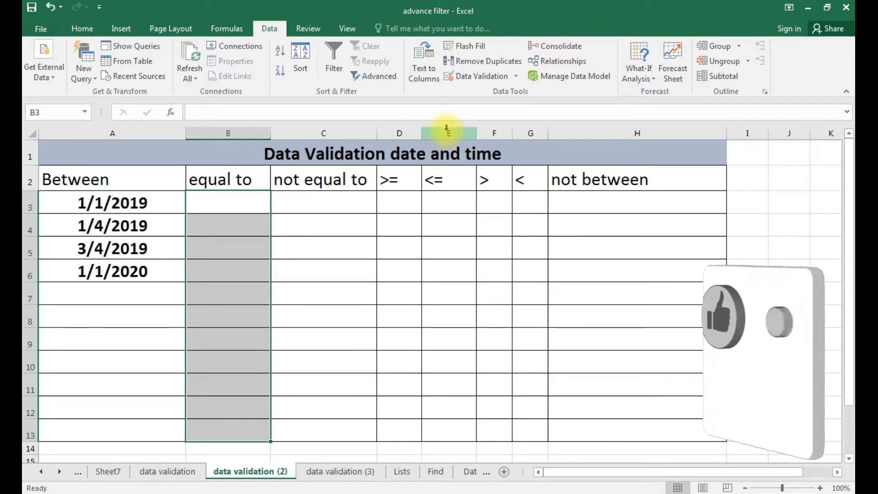
Set B3:B13 validation to Date, equal to 3/5/2020.
click(480, 76)
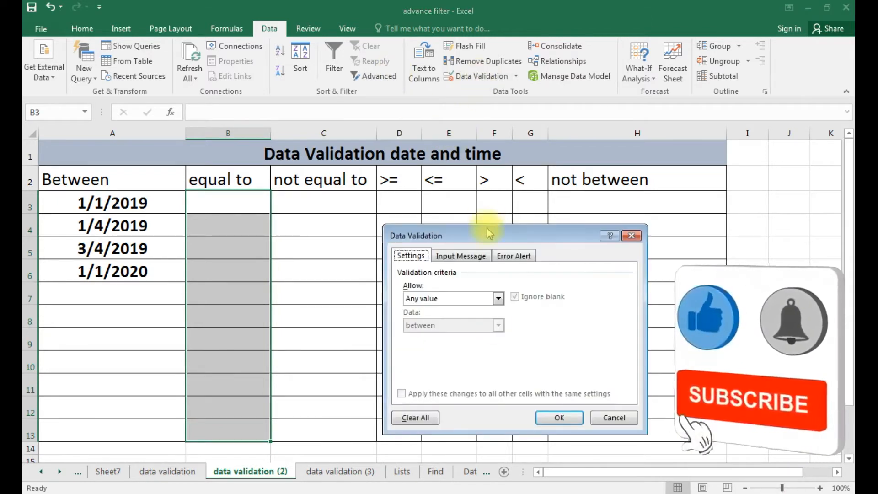
click(498, 298)
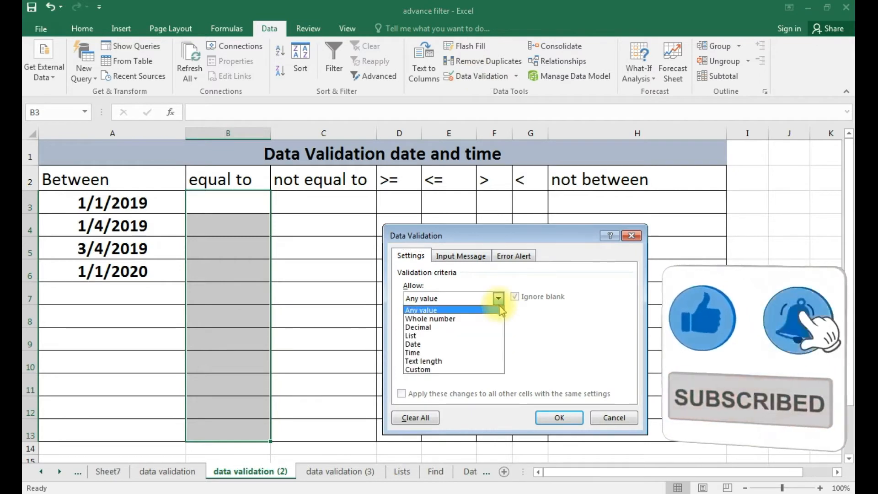
click(484, 343)
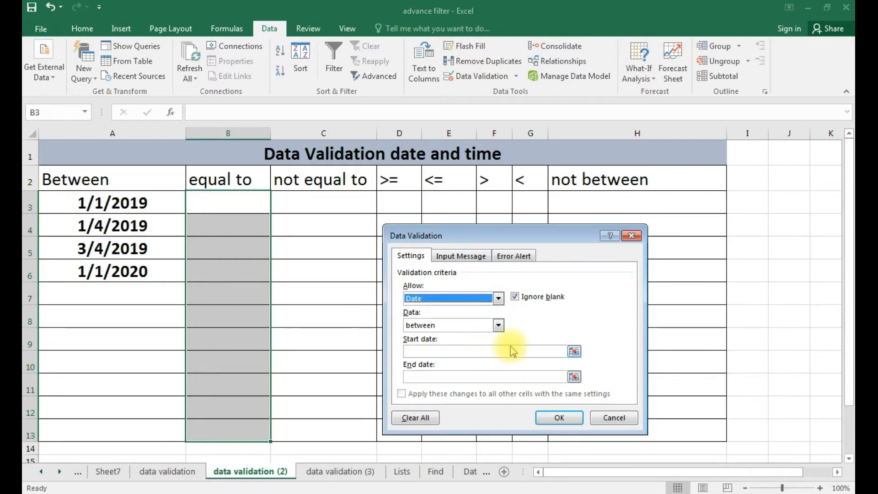
click(499, 324)
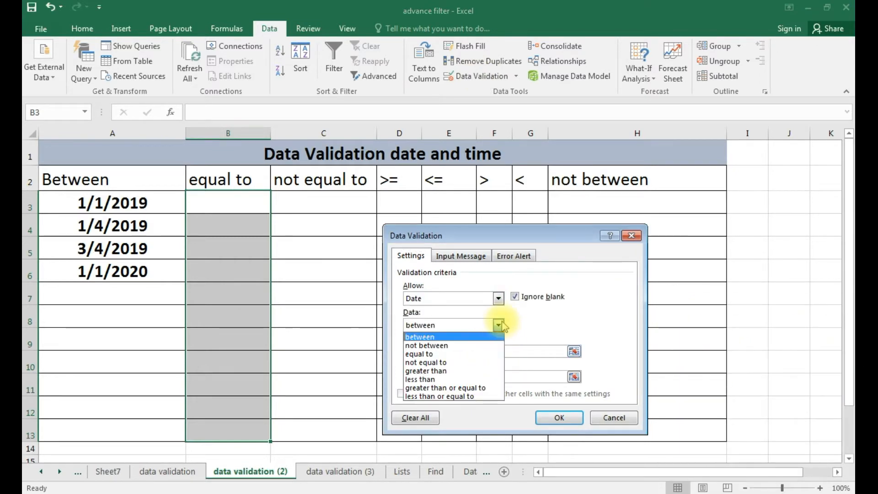
click(479, 353)
click(480, 350)
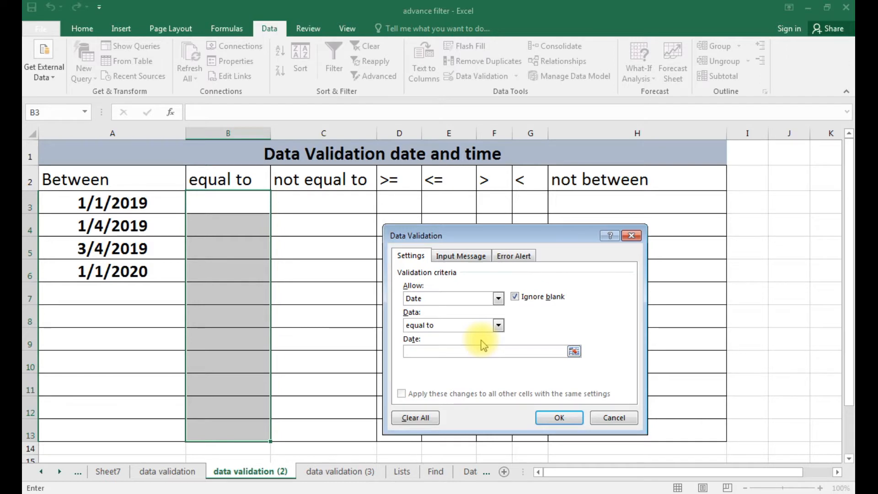
text(3/5/2020)
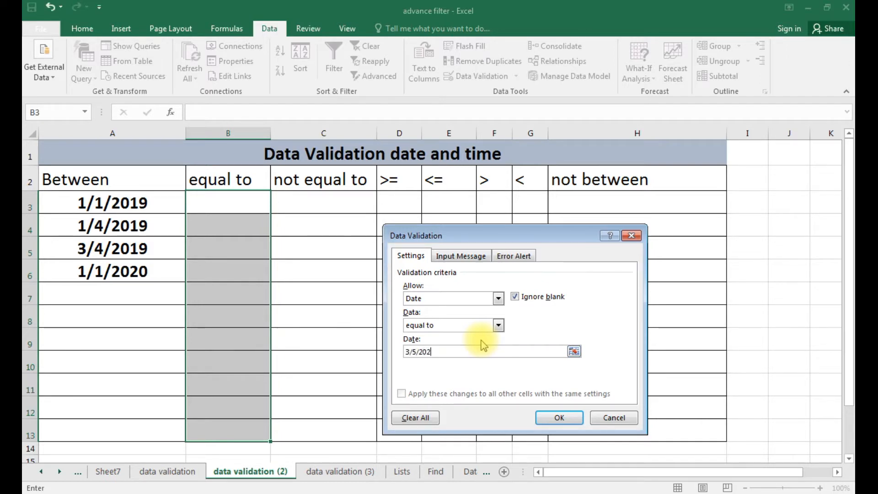
Apply the equal-to rule, then test 2/4/2020 in B3 and cancel the error.
click(559, 418)
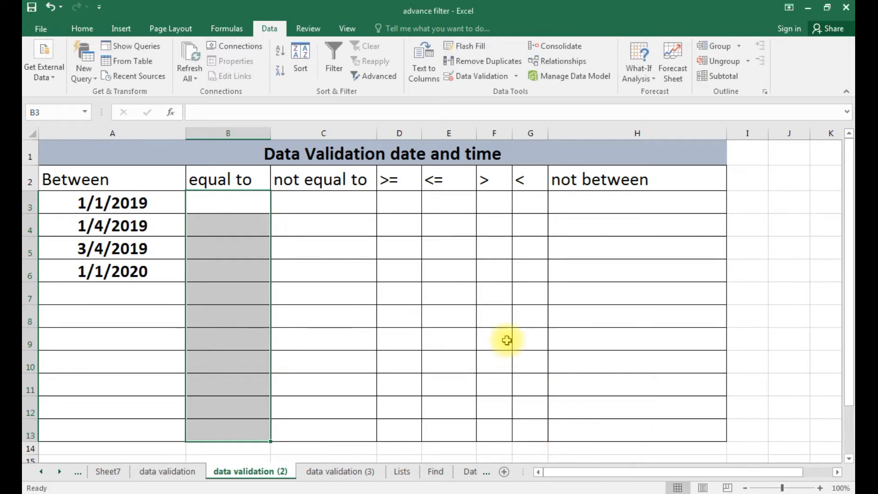
text(2/4)
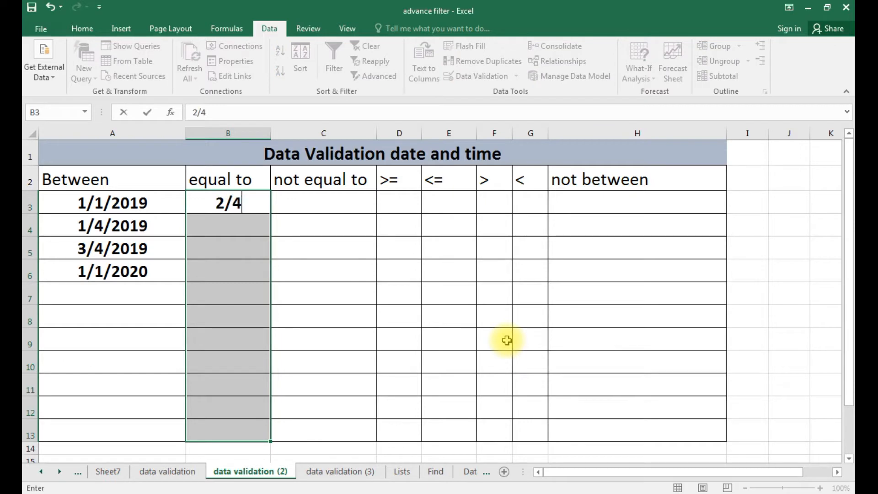
text(/2020)
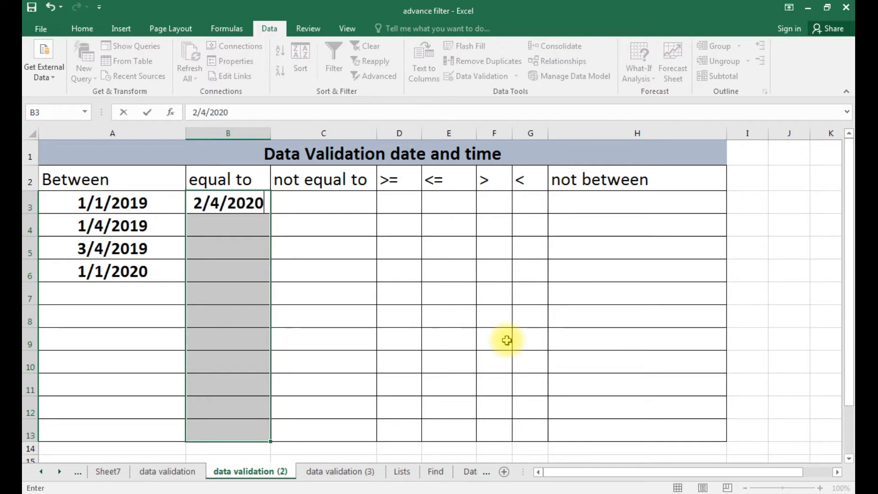
key(Return)
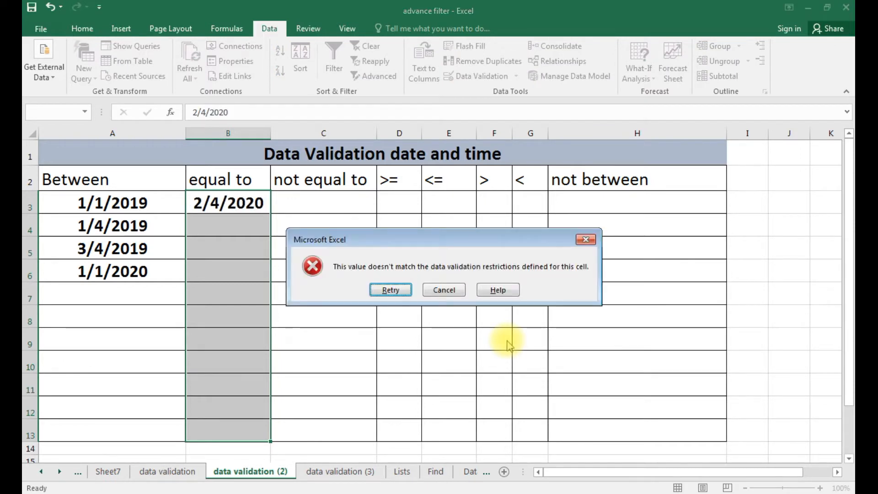
key(Tab)
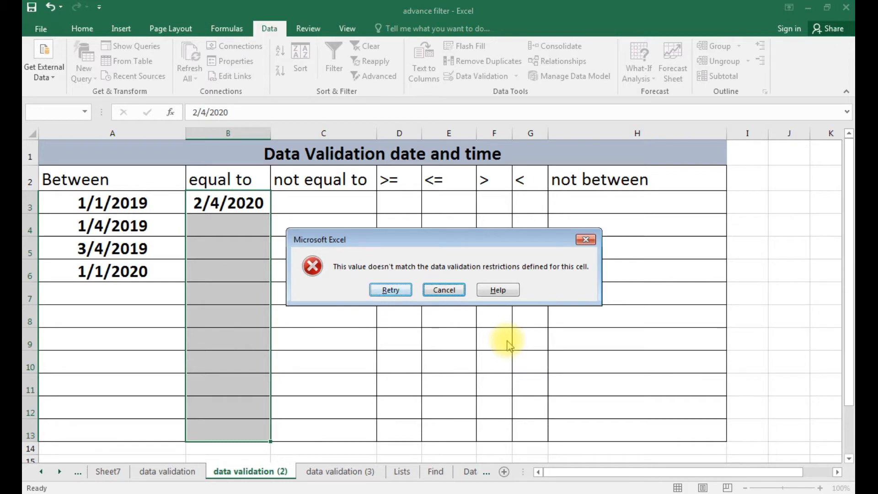
key(Return)
Enter 3/5/2020 in both B3 and B4.
text(3)
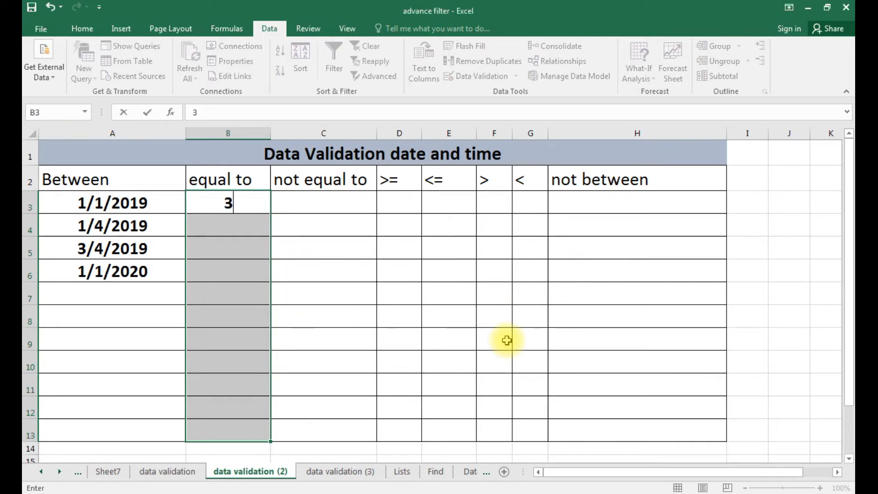
text(/5/2020)
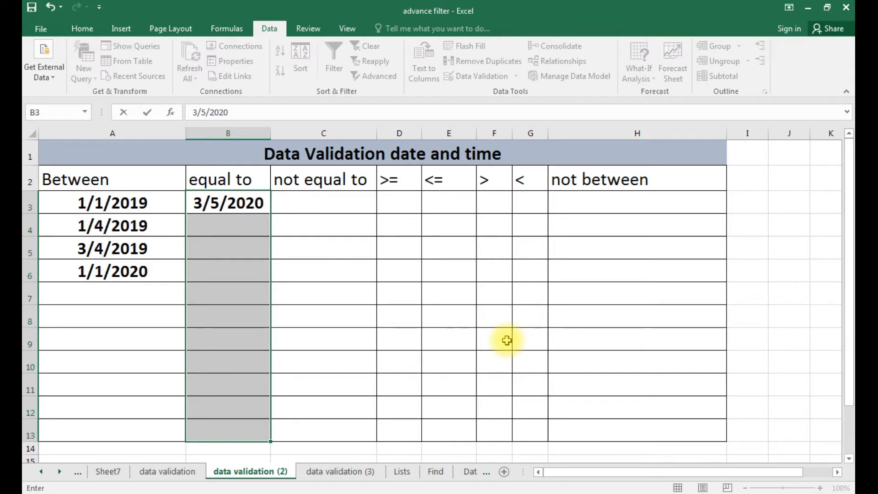
key(Return)
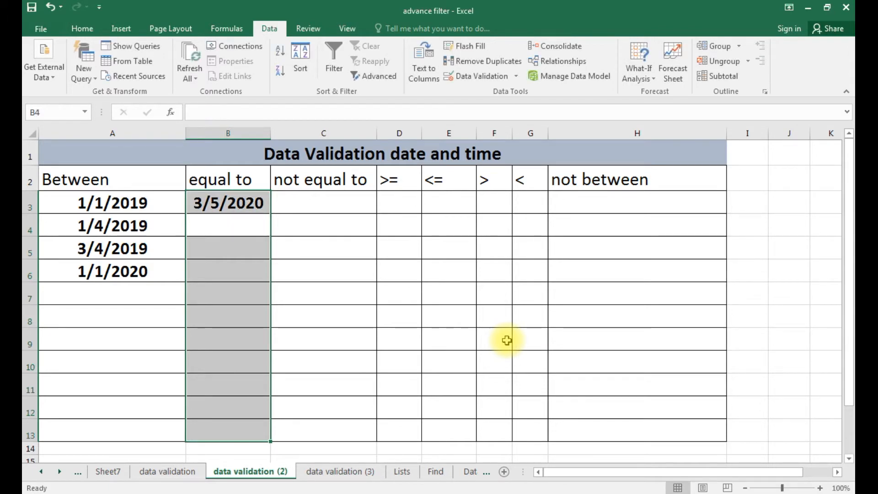
text(3/5/)
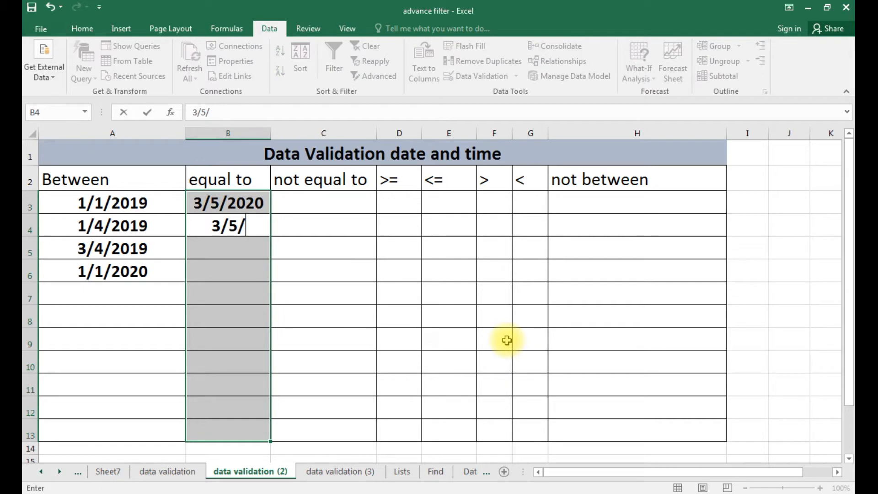
text(2020)
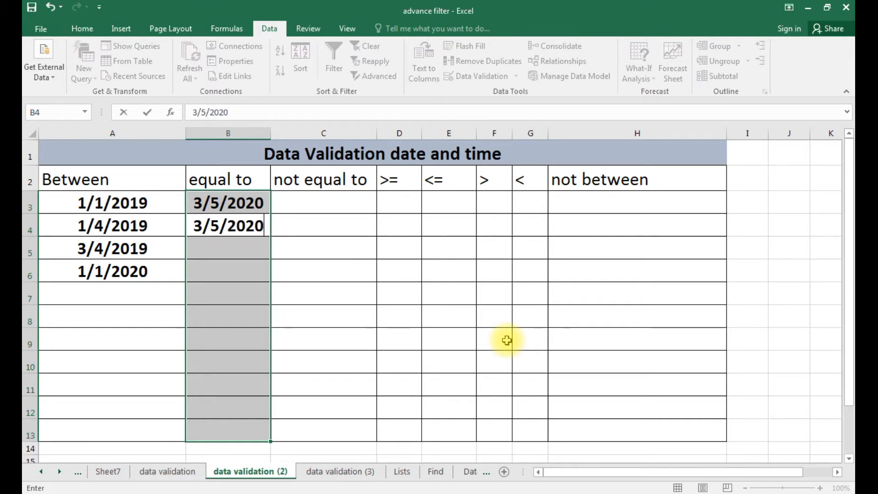
key(Return)
key(Return)
key(Return)
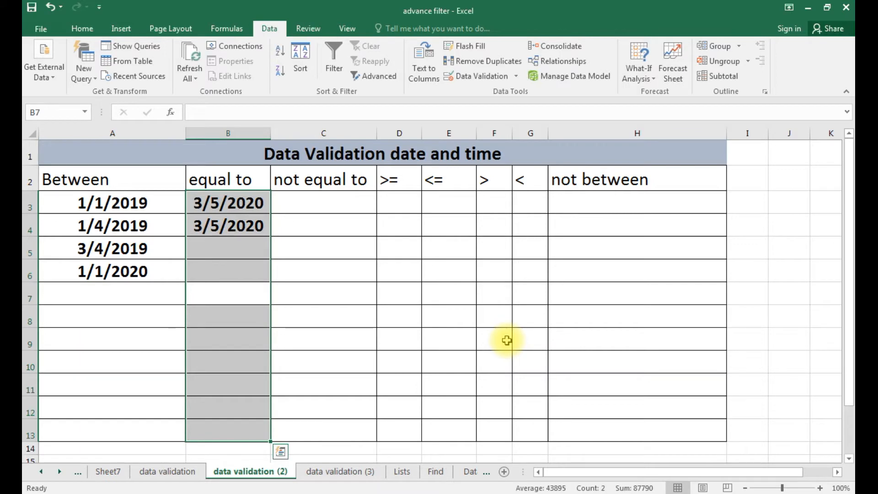
Select cells C3 through C13 under not equal to.
click(352, 210)
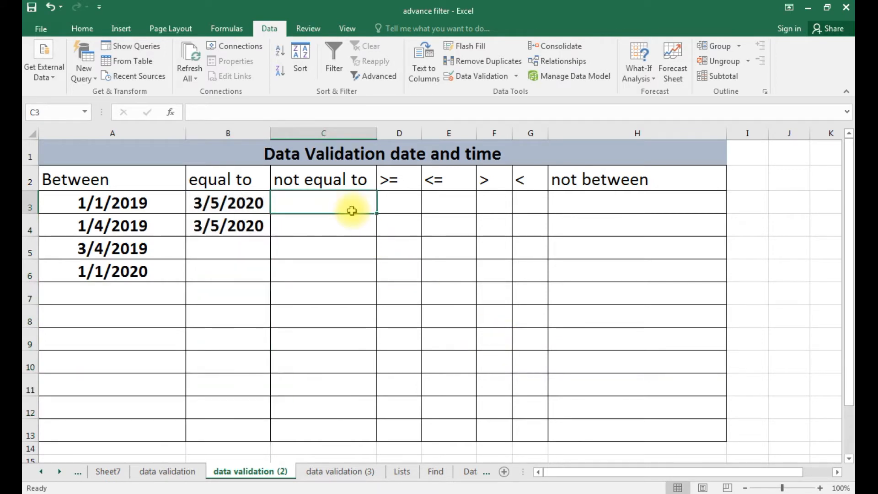
key(shift+Down)
key(shift+Down)
key(shift+Down)
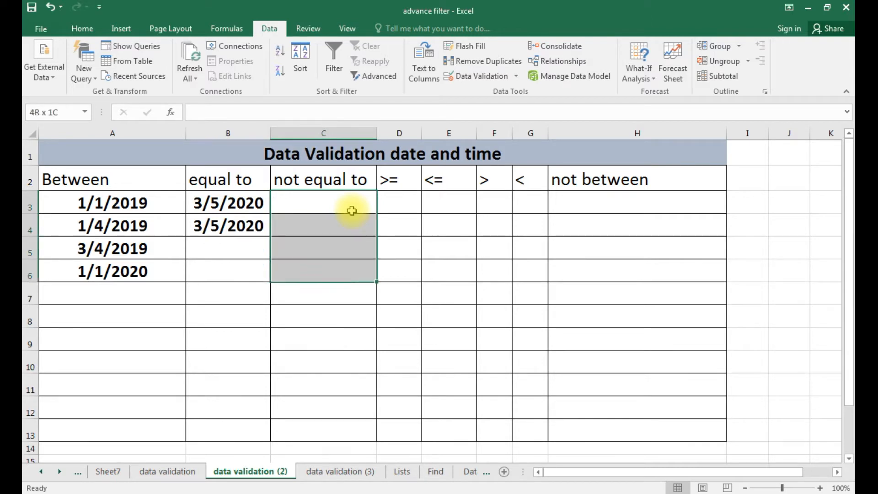
key(shift+Down)
key(shift+Down)
key(shift+Down)
key(shift+Down)
key(shift+Down)
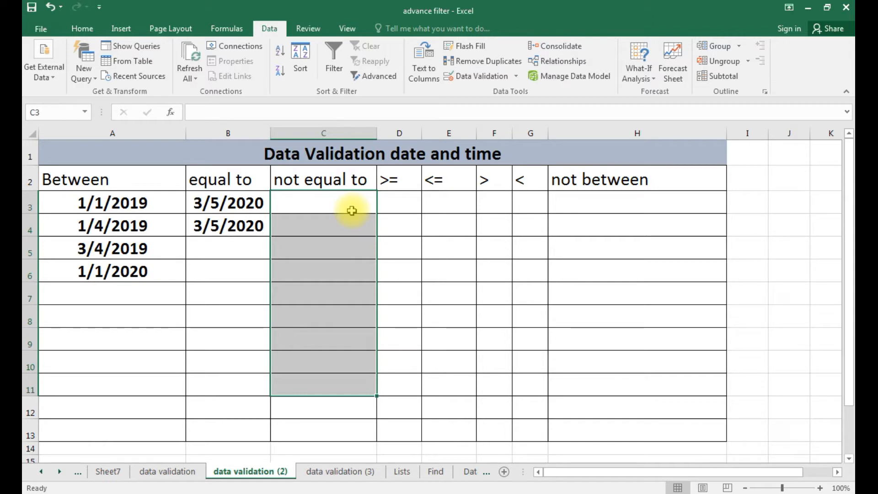
key(shift+Down)
key(shift+Down)
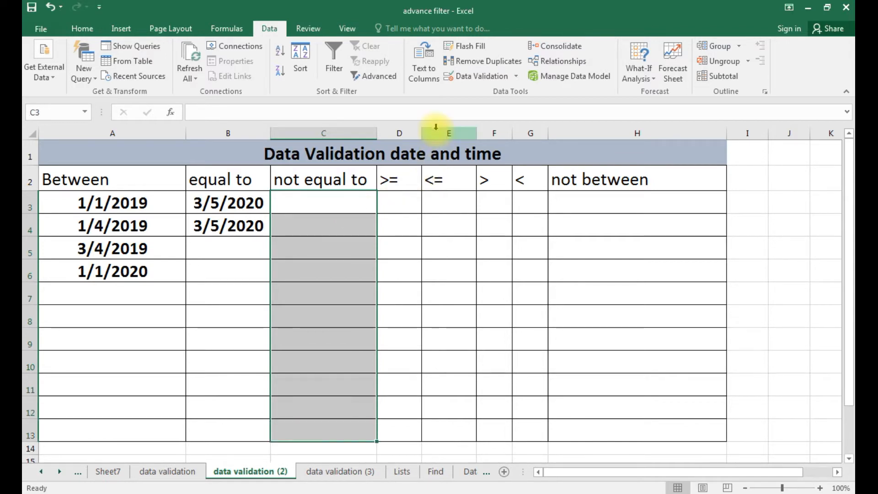
Apply a Date validation rule of not equal to 3/5/2020 to C3:C13.
click(480, 76)
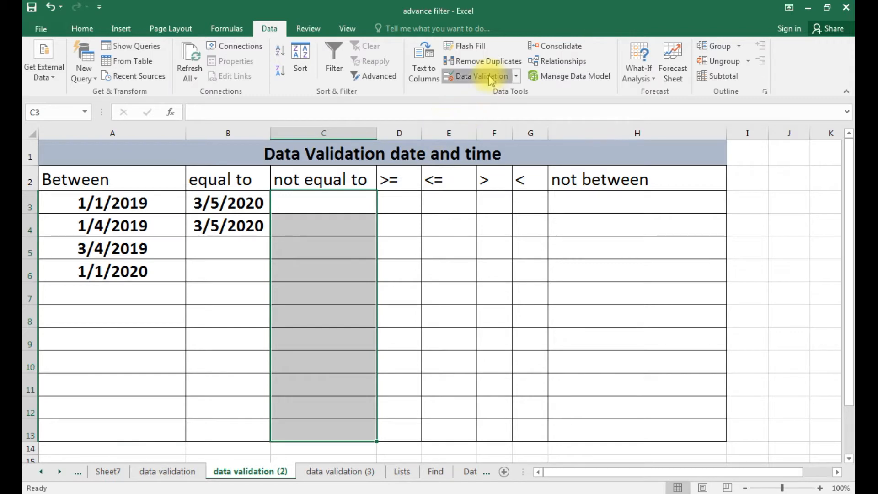
click(498, 298)
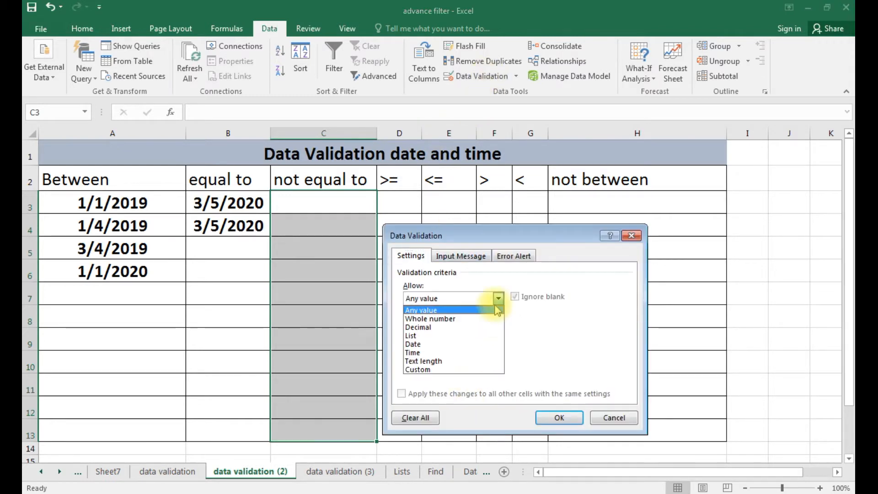
click(470, 348)
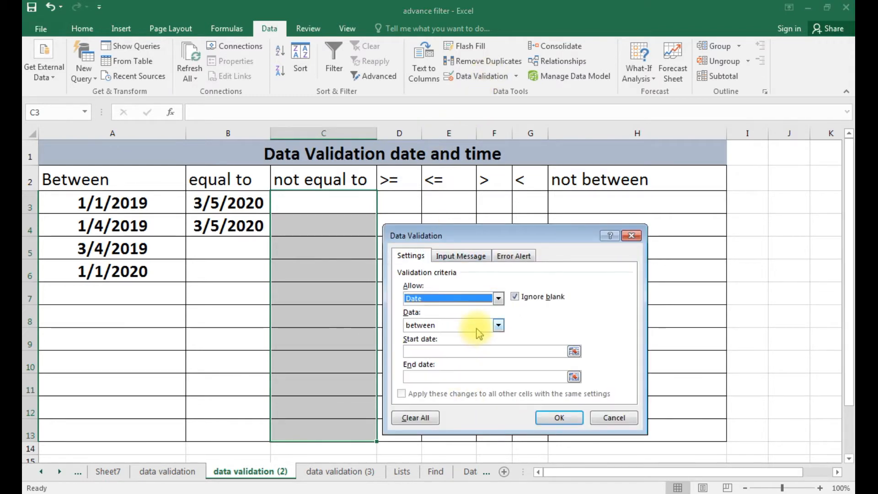
click(476, 328)
click(476, 366)
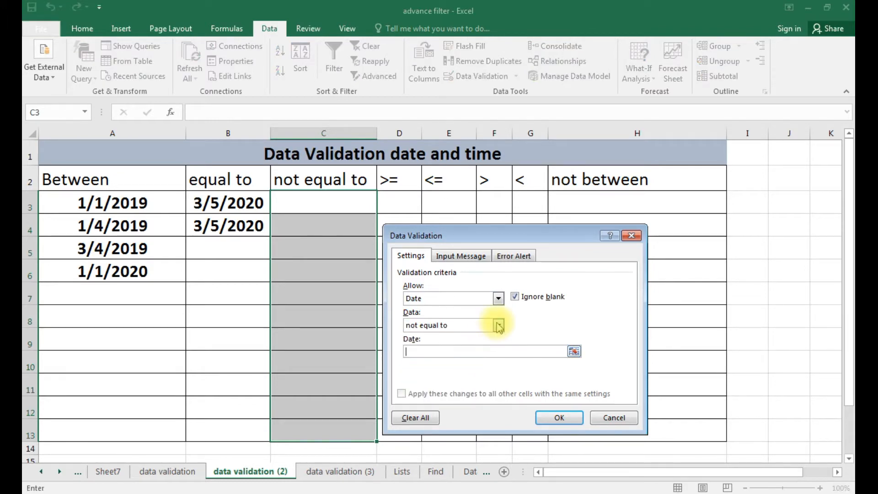
text(3/5/2020)
click(567, 420)
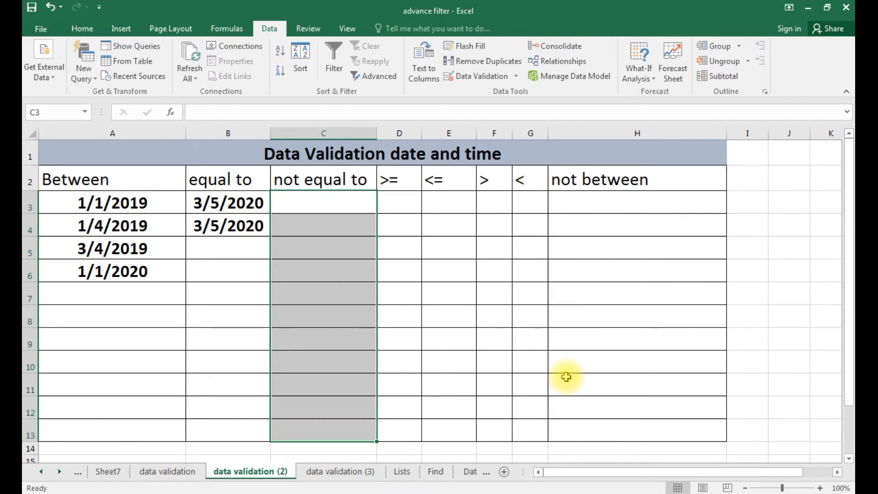
text(3/)
text(5/2020)
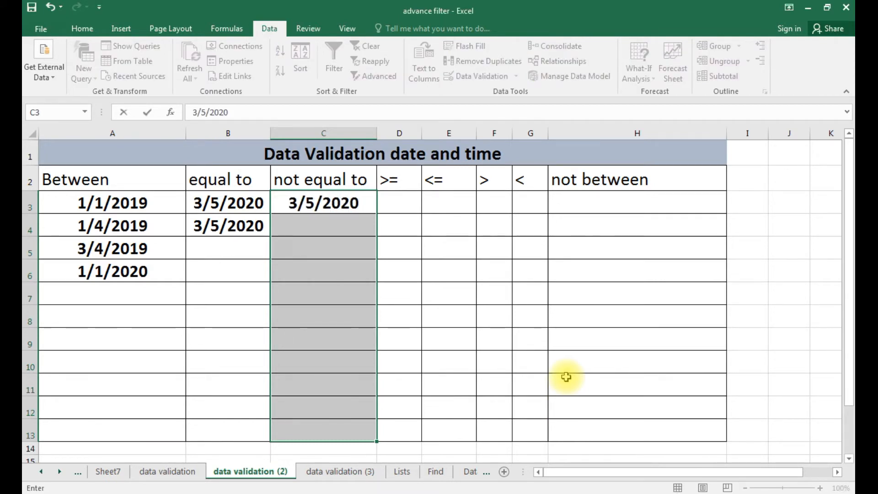
key(Return)
key(Tab)
key(Return)
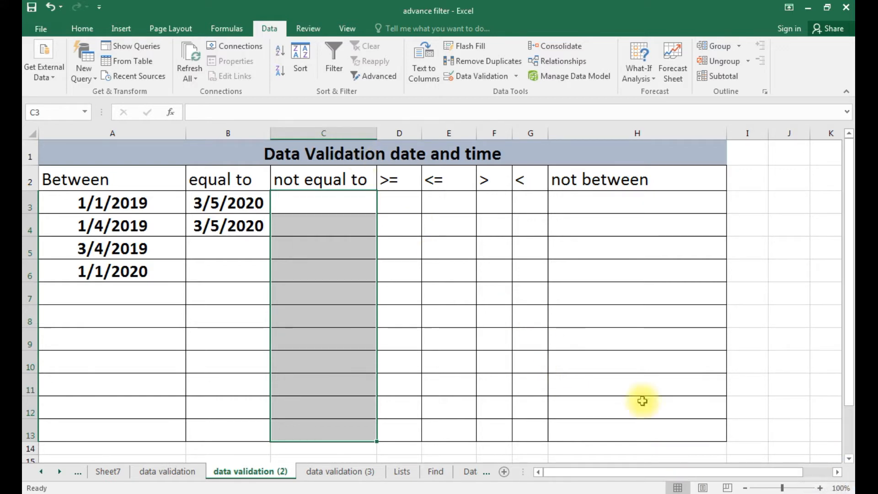
click(403, 204)
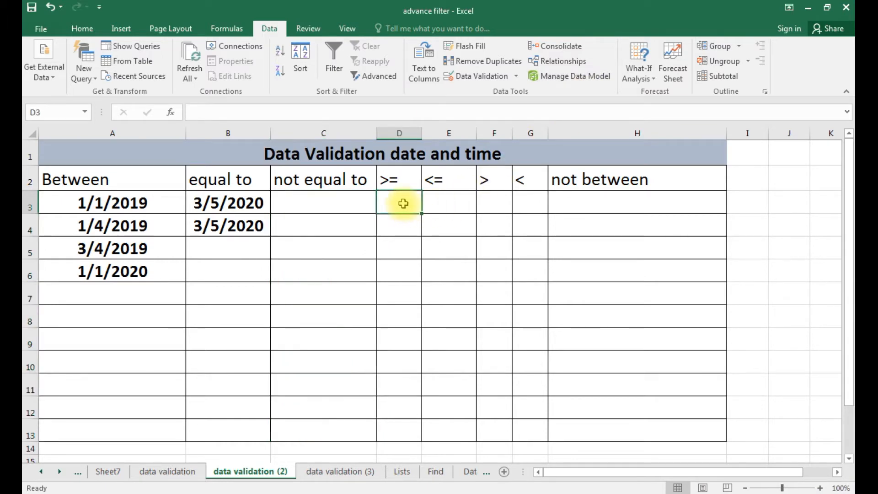
key(shift+Down)
key(shift+Down)
key(shift+Down)
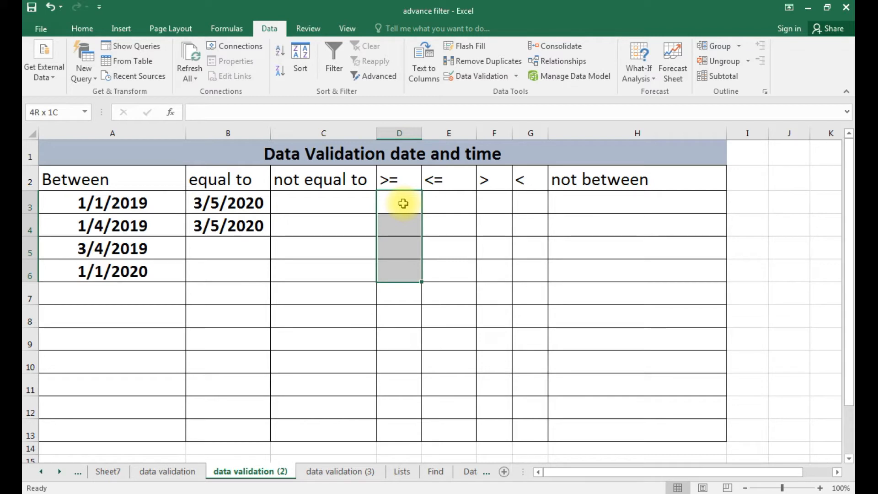
key(shift+Down)
key(shift+Down)
key(shift+Down)
key(shift+Down)
key(shift+Down)
key(shift+Down)
key(shift+Down)
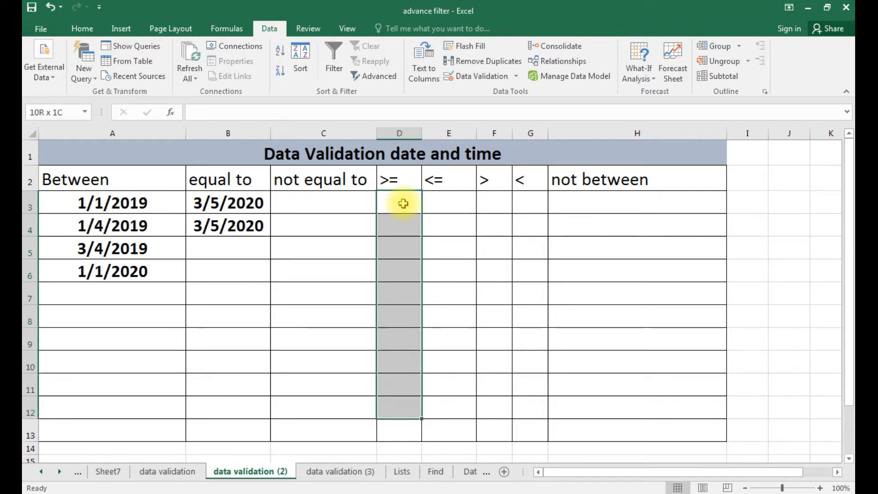
key(Right)
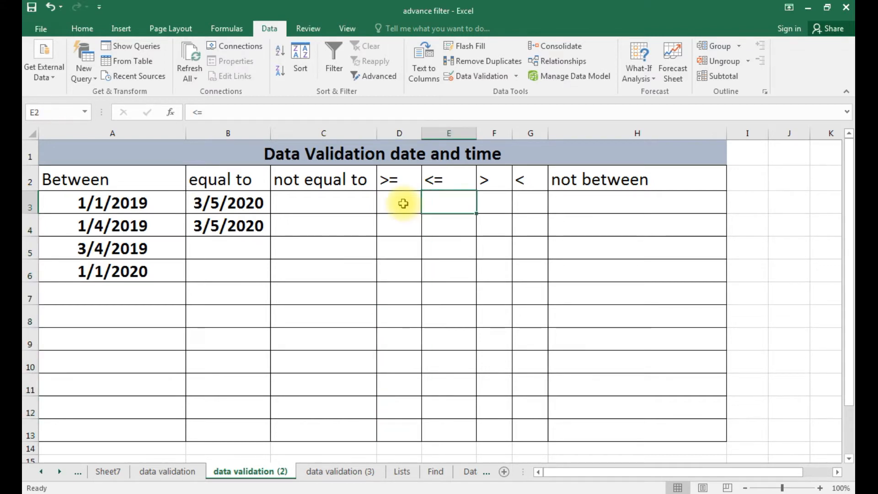
key(Up)
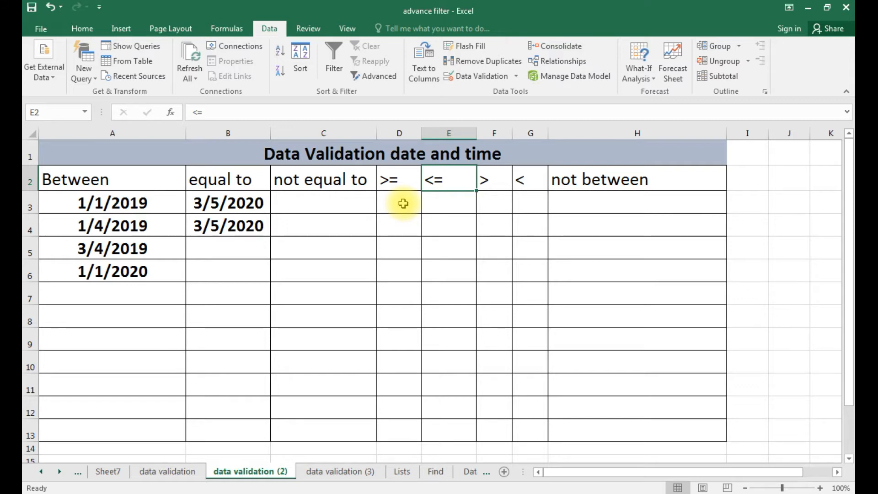
key(Right)
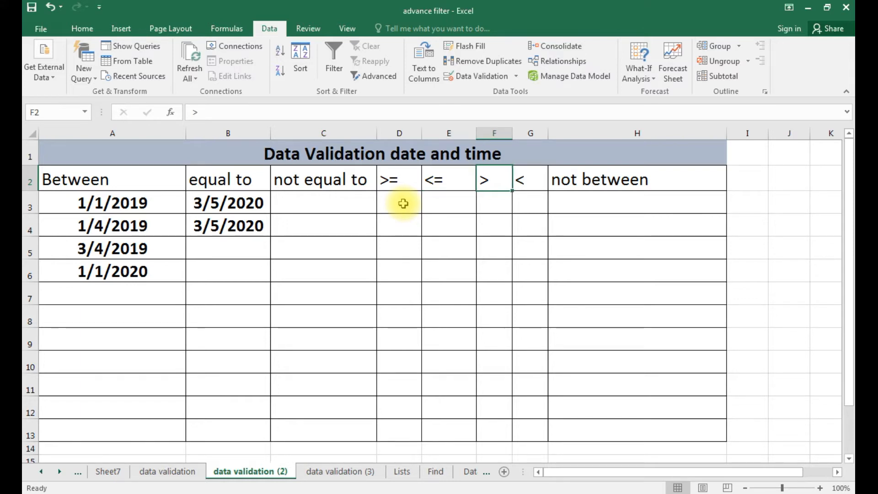
key(Right)
key(Right)
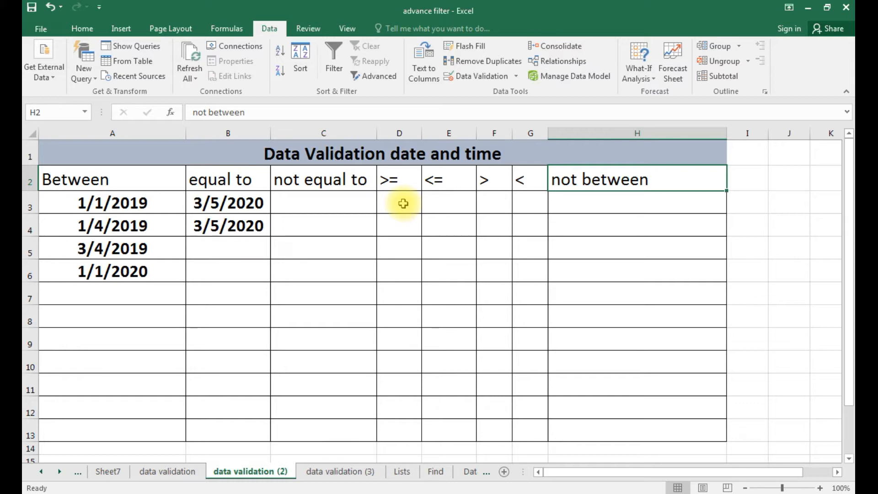
key(Right)
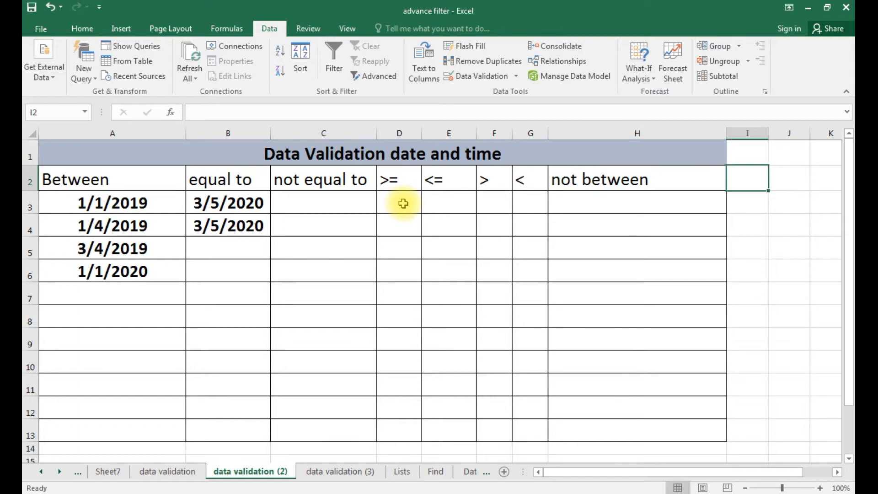
key(Down)
key(Left)
key(Left)
key(Left)
key(Left)
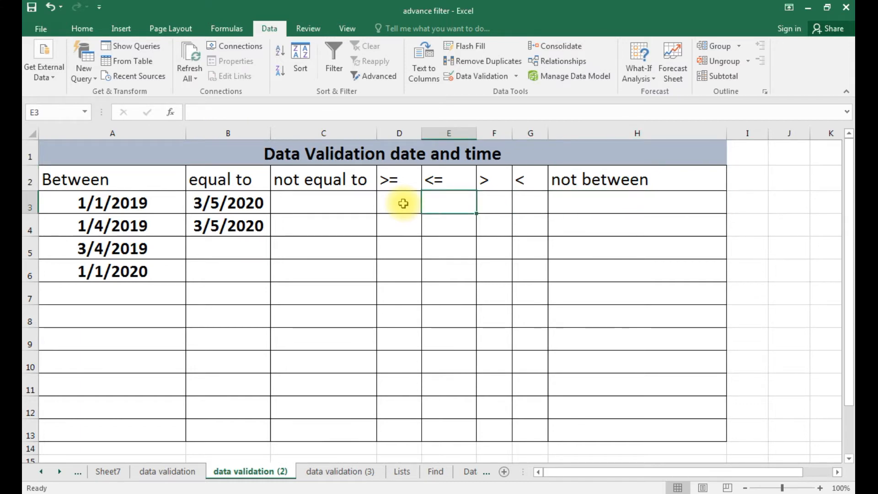
key(Left)
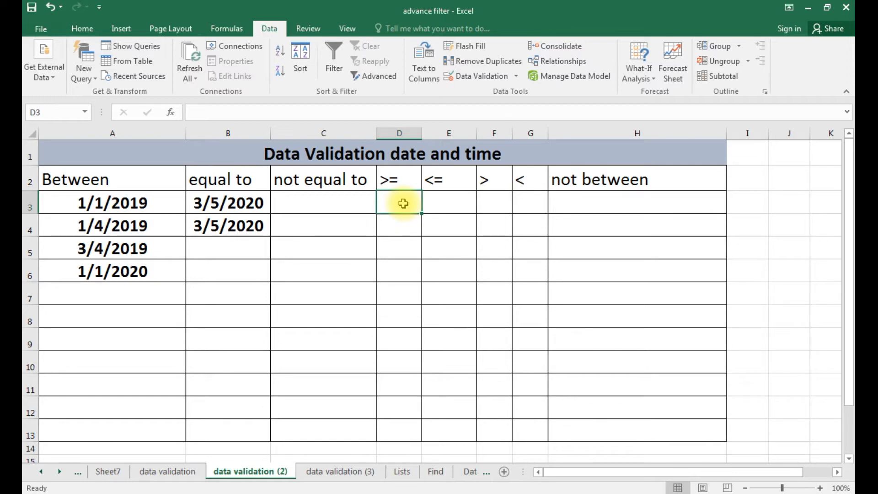
Enter 1:20 in D3, then select D3:D13.
text(1:)
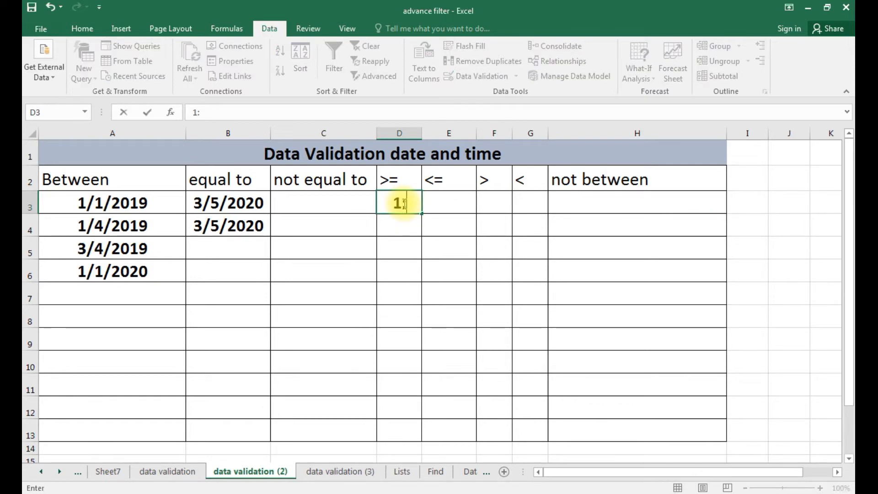
text(20)
click(401, 264)
click(411, 202)
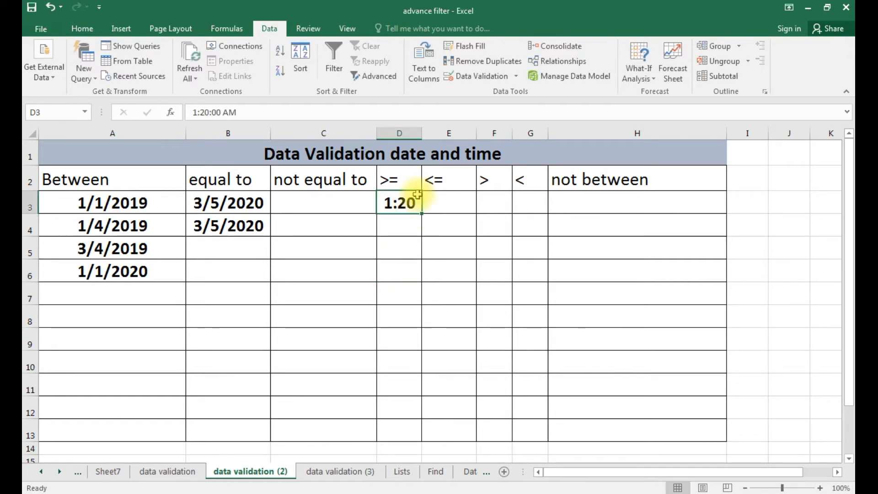
key(shift+Down)
key(shift+Down)
key(shift+Down)
key(shift+Down)
key(shift+Down)
key(shift+Down)
key(shift+Down)
key(shift+Down)
key(shift+Down)
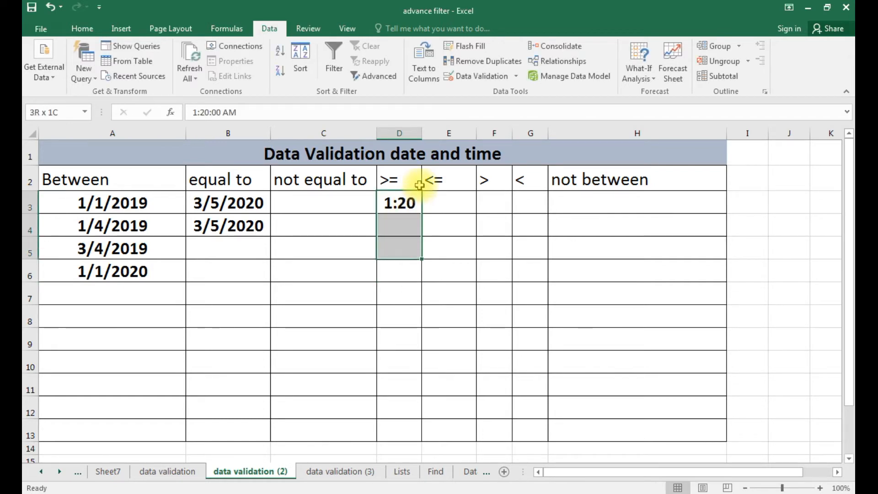
key(shift+Down)
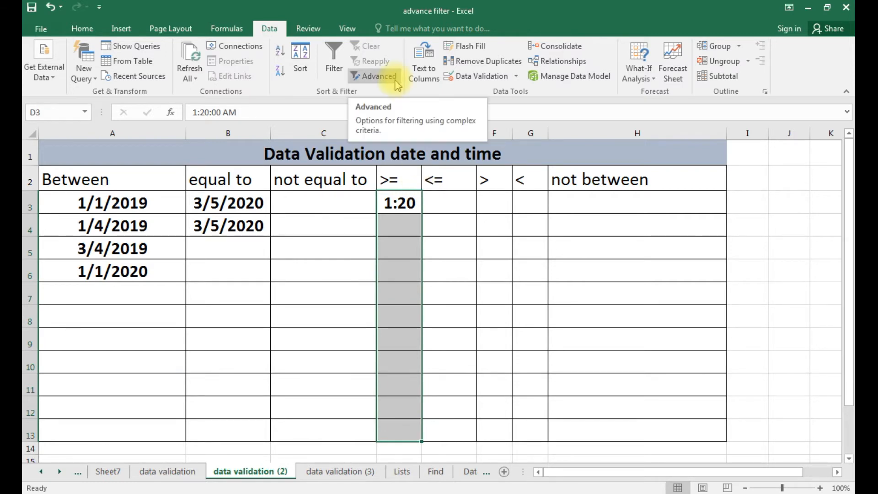
Restrict D3:D13 to times greater than or equal to 2:00 after 2:00pm is rejected.
click(482, 76)
click(493, 300)
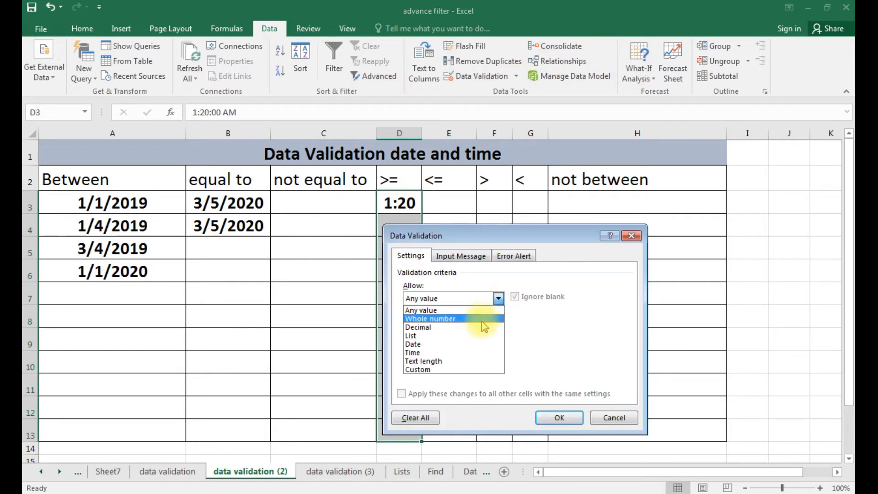
click(472, 352)
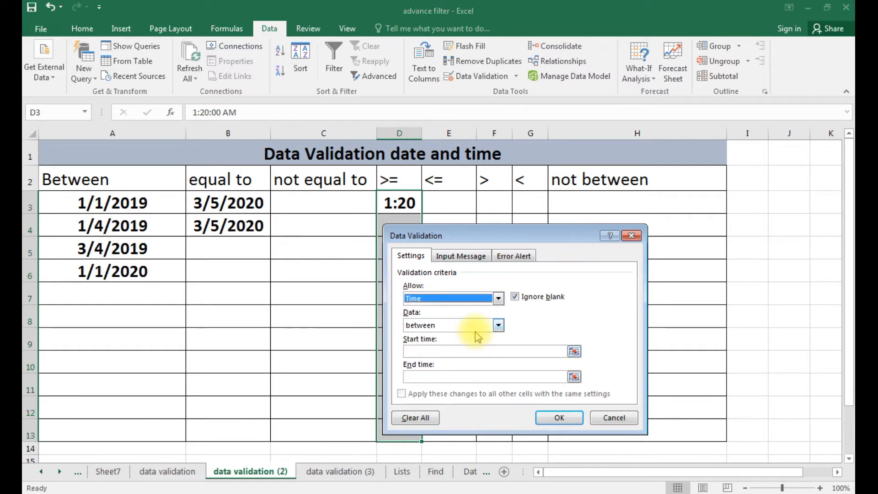
click(477, 336)
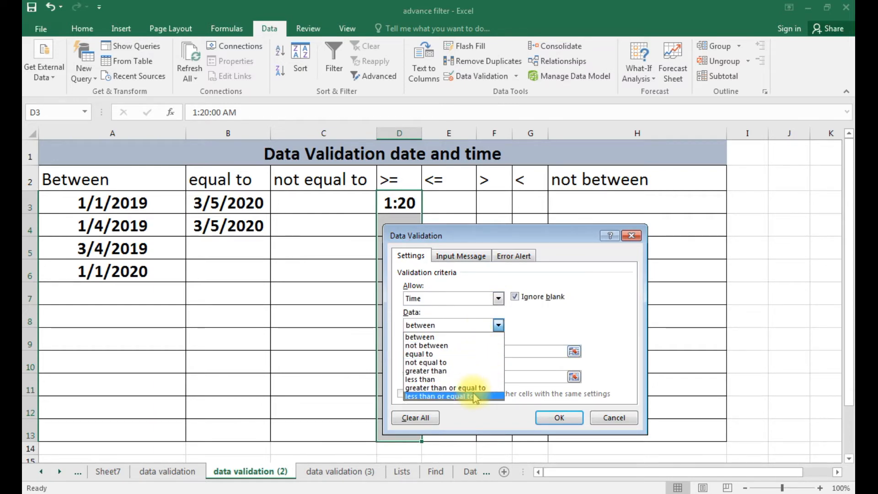
click(476, 387)
click(471, 349)
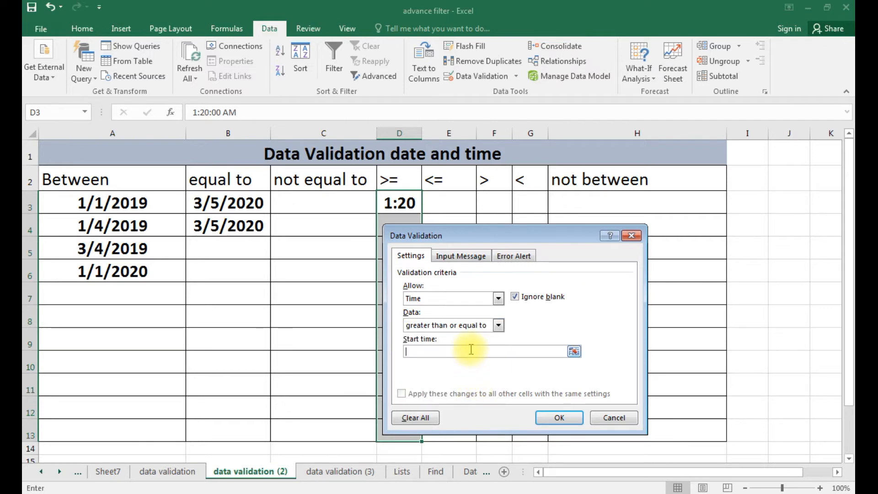
text(2:00pm)
click(558, 418)
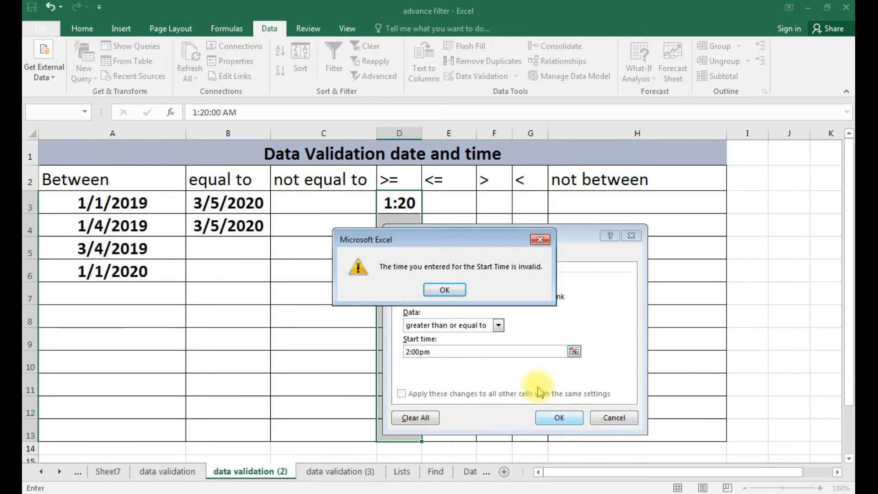
click(445, 289)
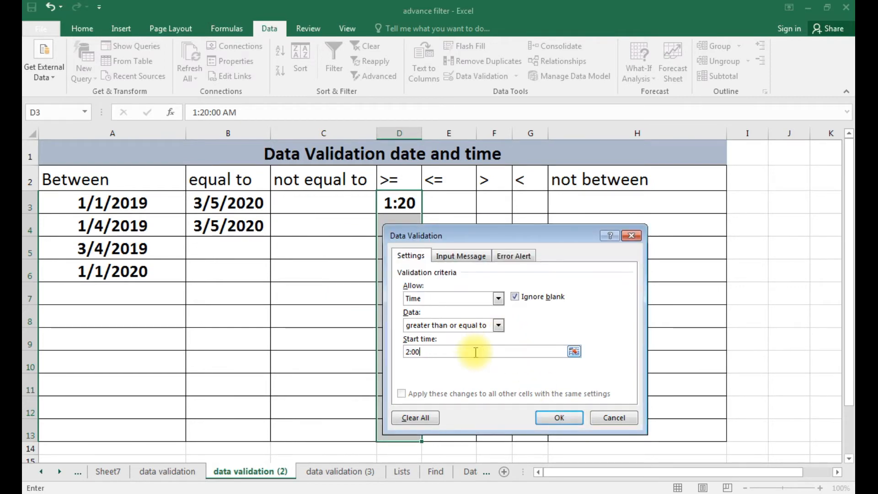
click(578, 417)
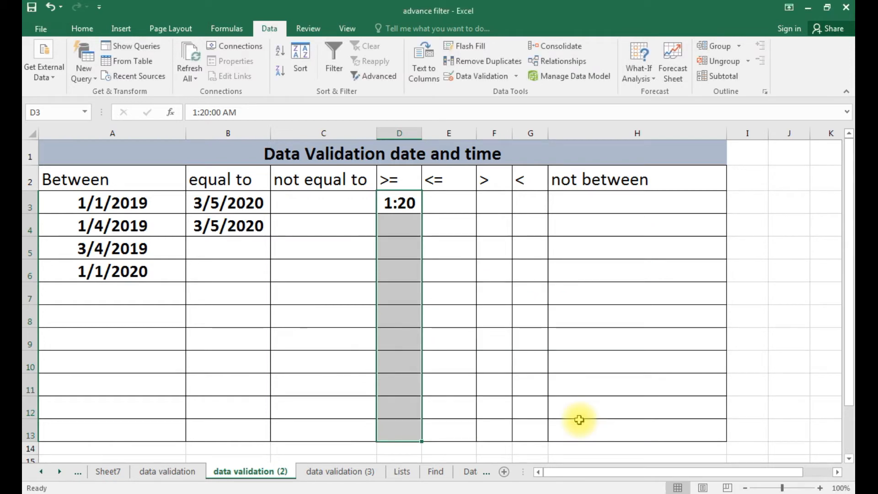
Enter 2:00 in D3, then test 1:00 in D4 and cancel the stop error.
text(2:)
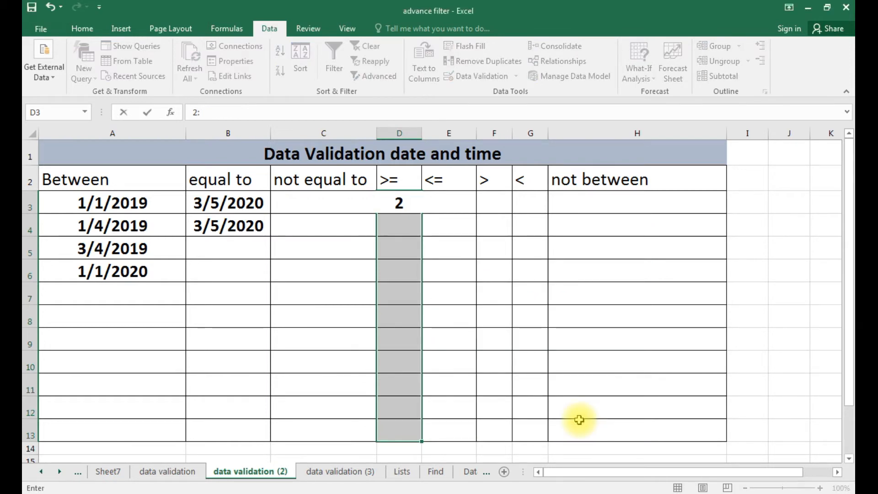
text(00)
key(Return)
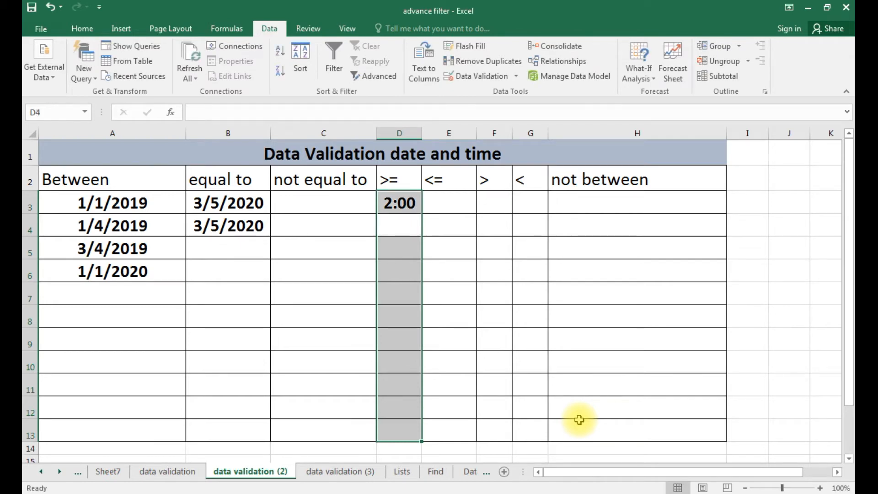
text(1)
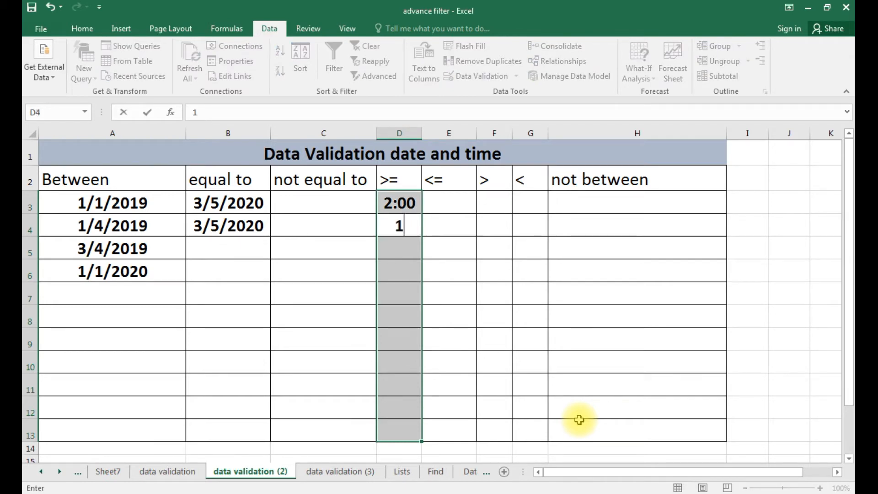
text(:00)
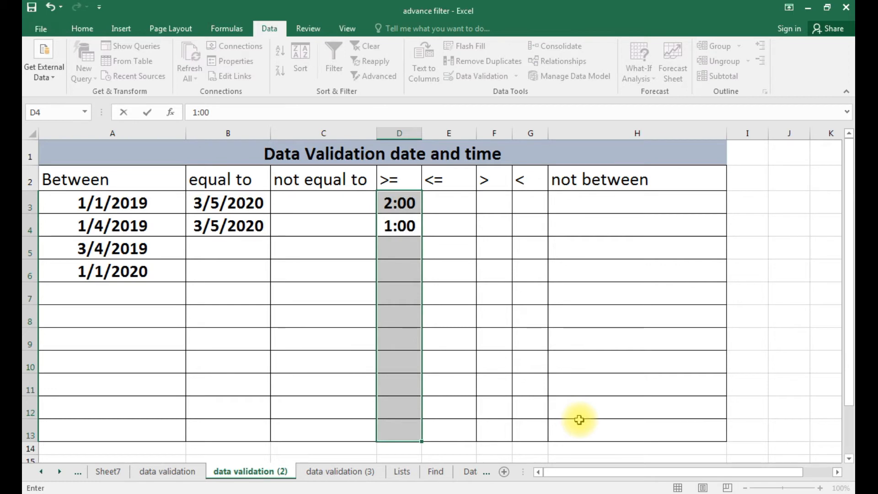
key(Return)
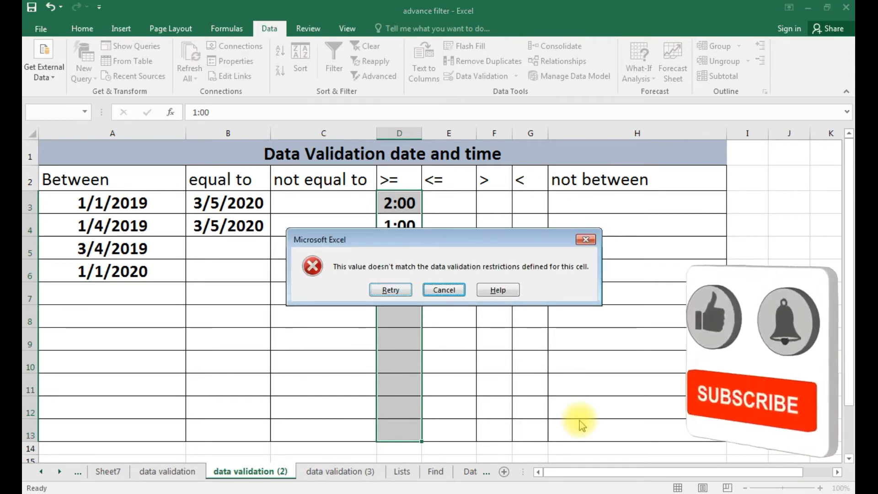
key(Escape)
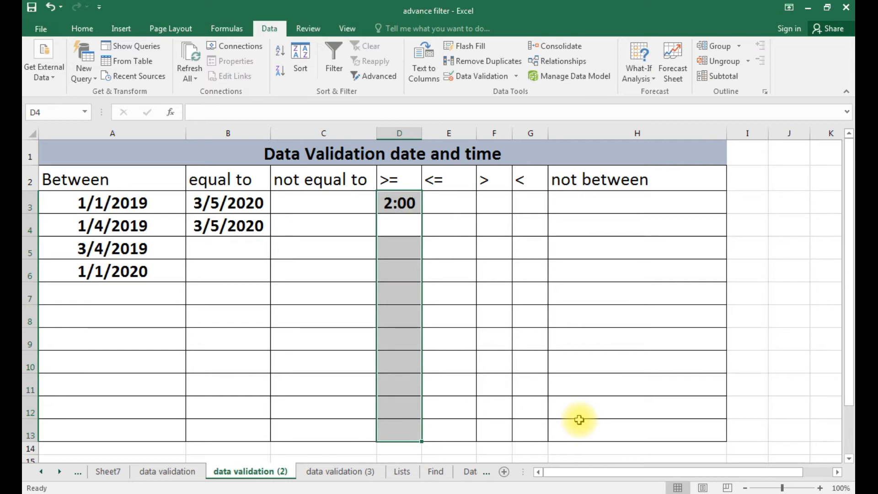
Move from the header row to H3 under 'not between' and extend the selection to H13.
key(Up)
key(Up)
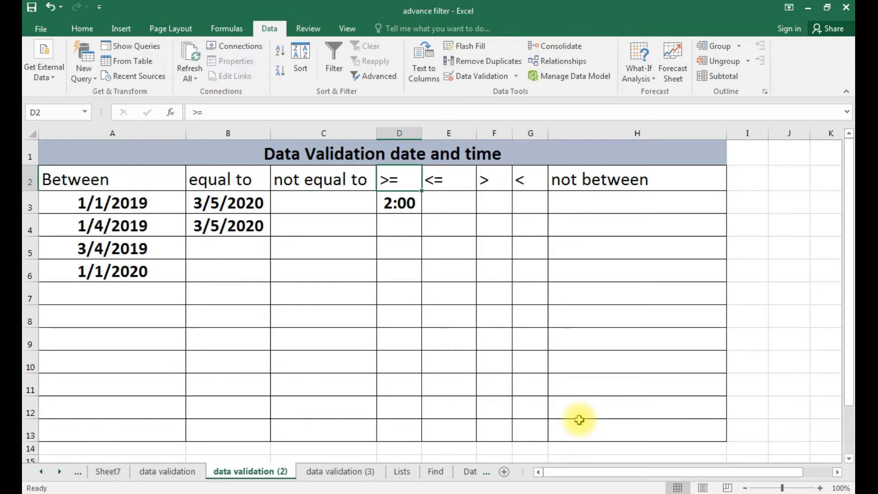
key(Left)
key(Left)
key(Left)
key(Right)
key(Right)
key(Right)
key(Right)
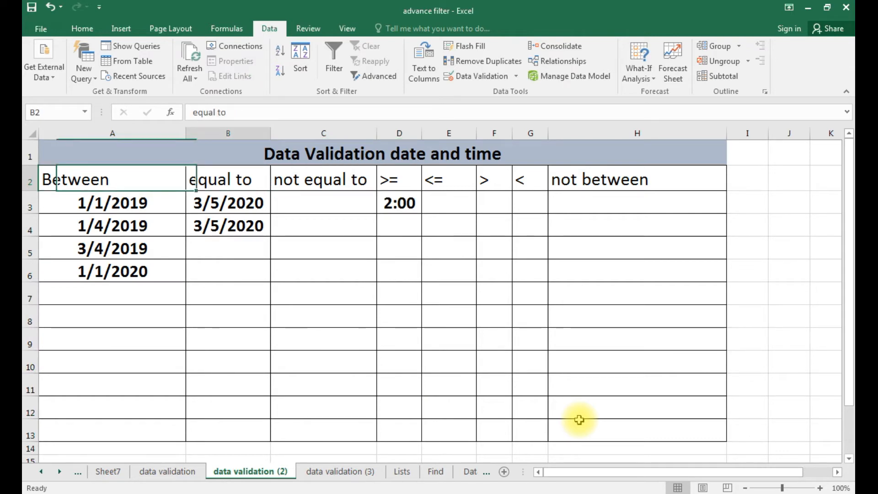
key(Right)
key(Right)
key(Right)
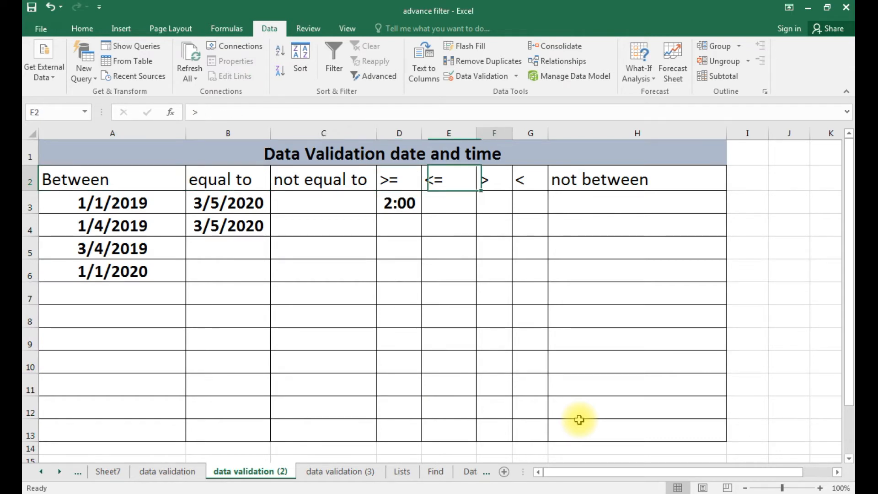
key(Down)
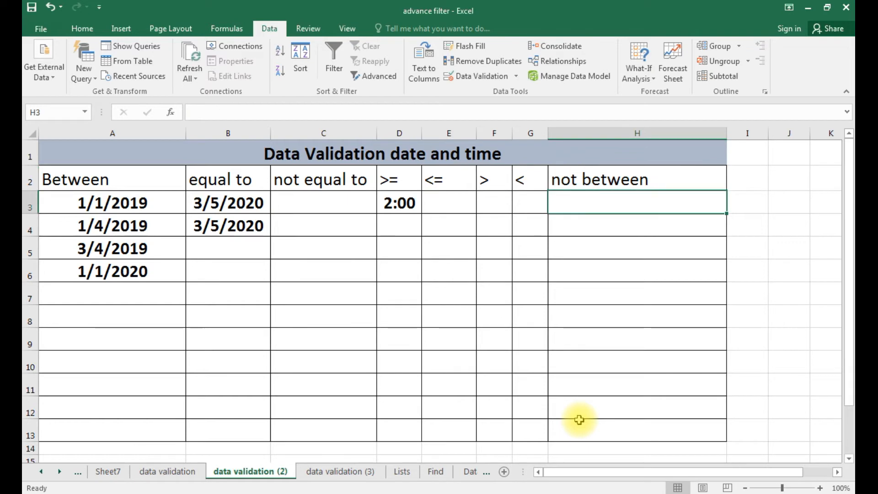
key(shift+Down)
key(shift+Down)
key(shift+Down)
key(shift+Down)
key(shift+Down)
key(shift+Down)
key(shift+Down)
key(shift+Down)
key(shift+Down)
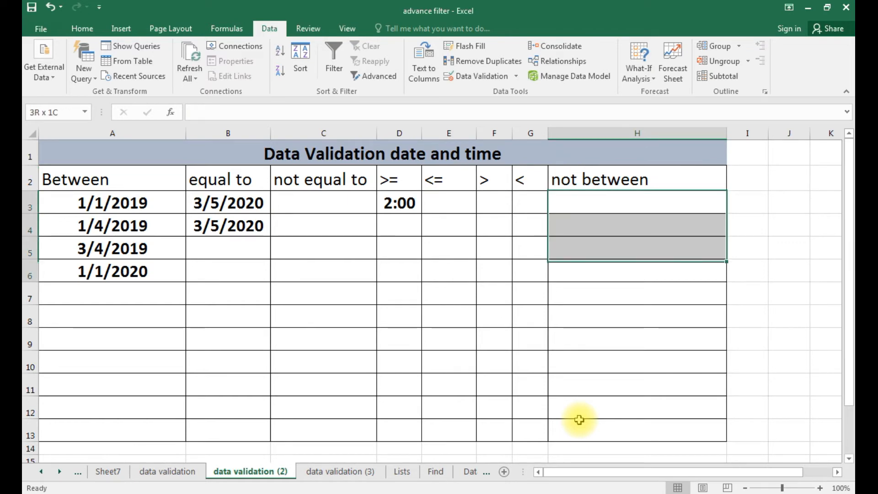
key(shift+Down)
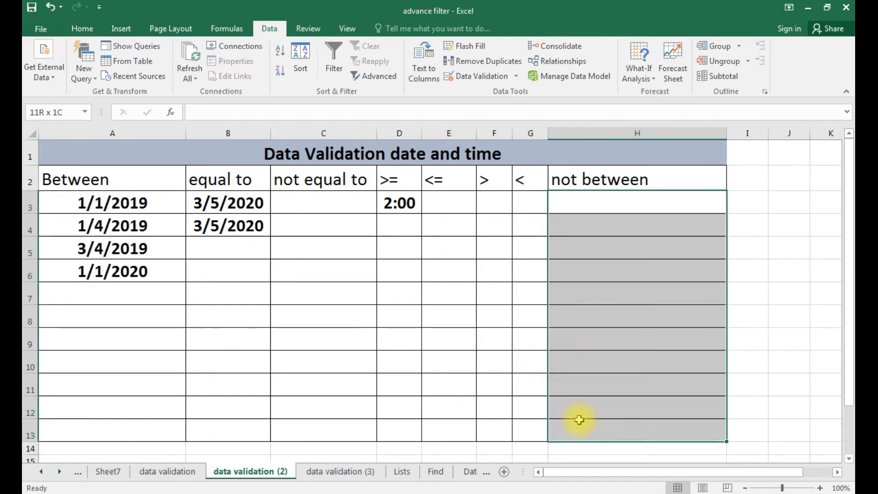
Give H3:H13 a Time validation rule, not between 1:00 and 2:00.
click(484, 77)
click(498, 299)
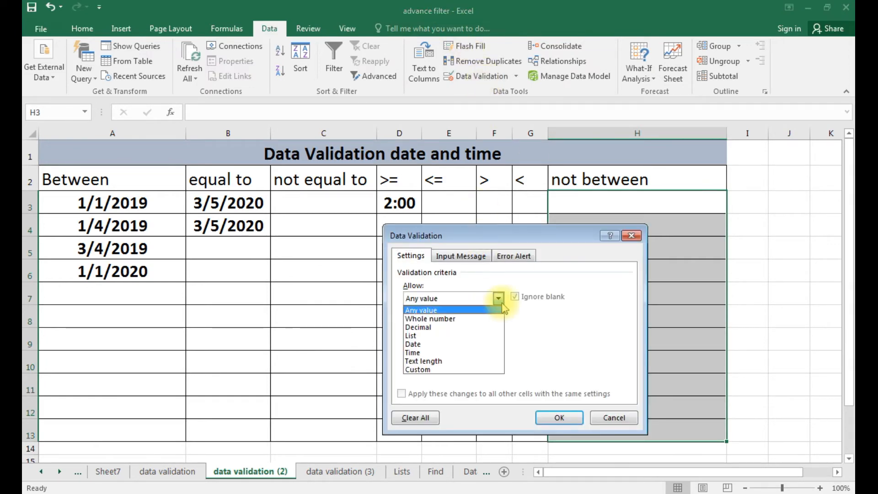
click(463, 353)
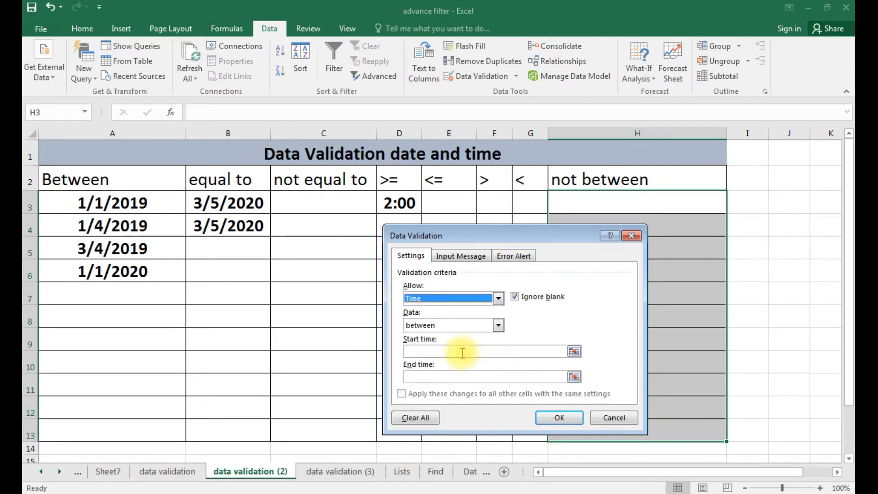
click(482, 325)
click(457, 346)
click(459, 350)
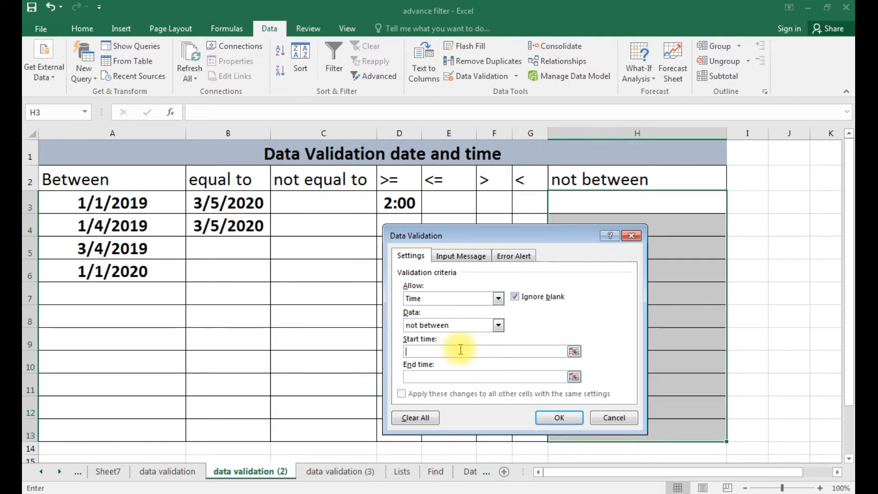
text(1)
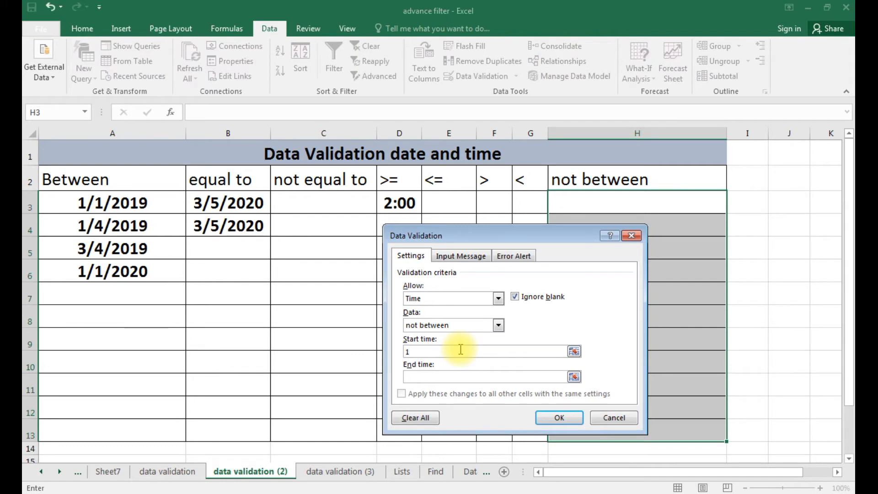
text(2:00)
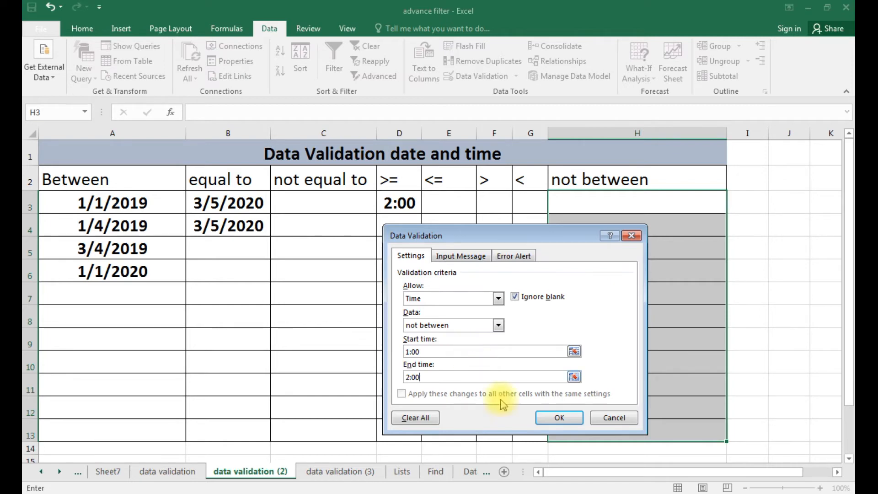
click(570, 417)
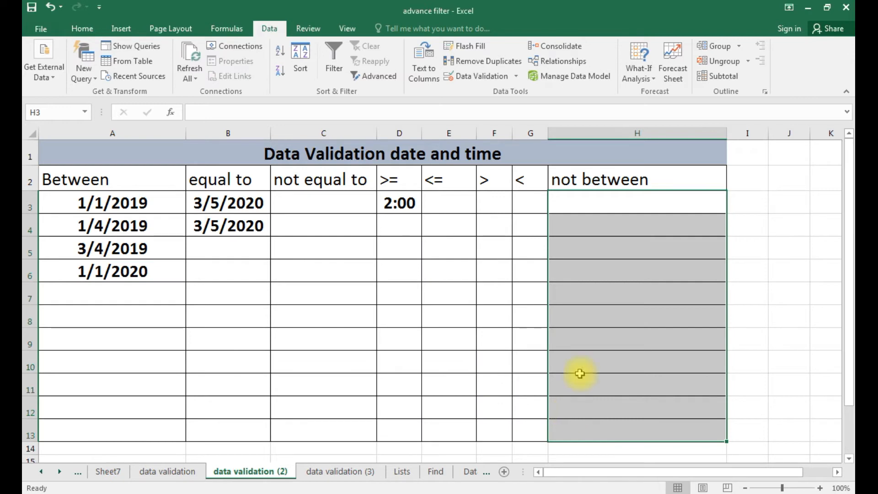
Try entering 1:00 in H3 and cancel the rejected entry.
click(645, 205)
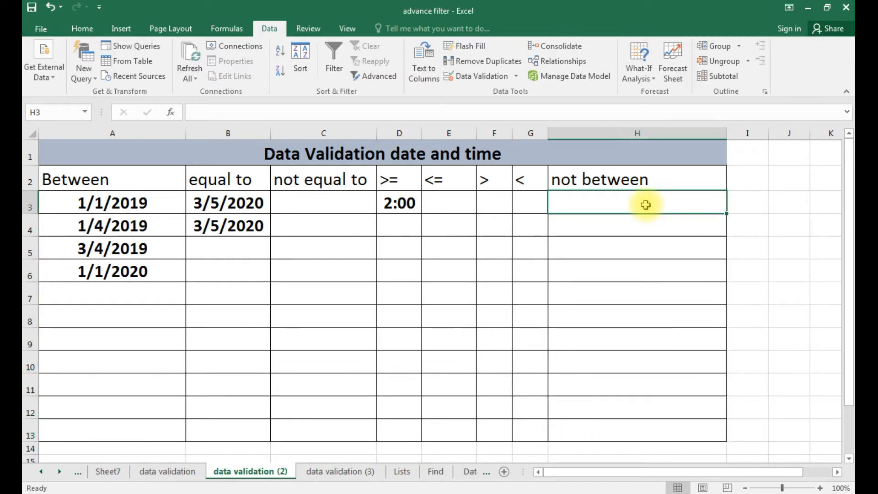
text(1:00)
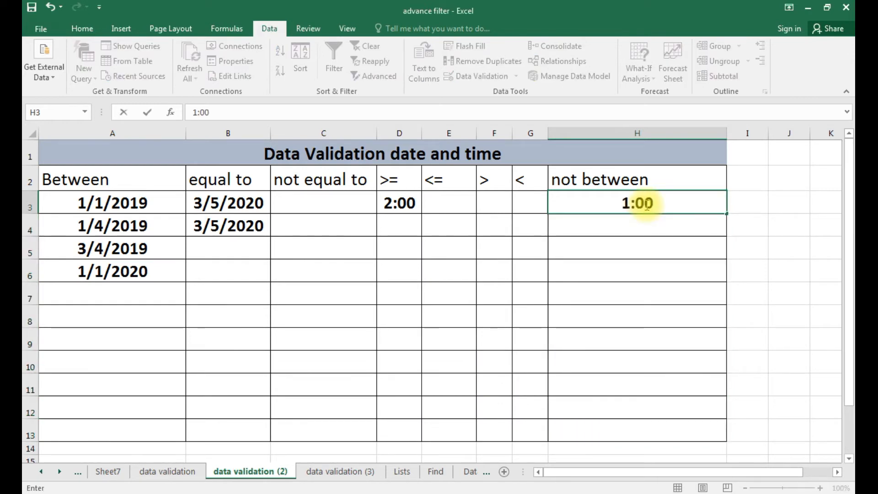
key(Return)
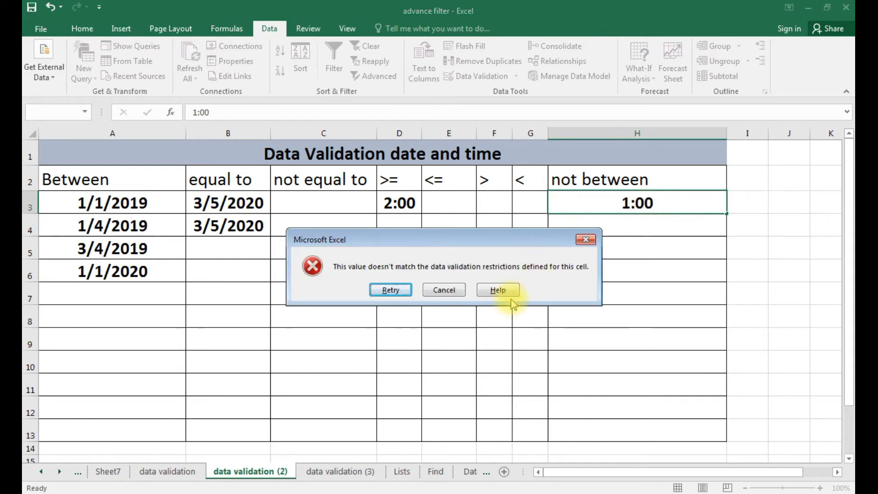
click(442, 289)
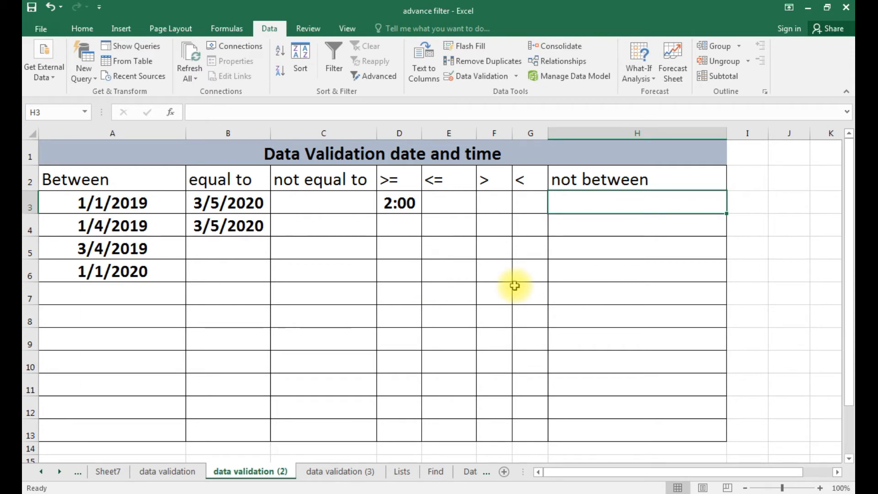
Enter 12:00, 3:00 and 2:10 in H3:H5, then try 1:20 in H6 and cancel it.
text(12:00)
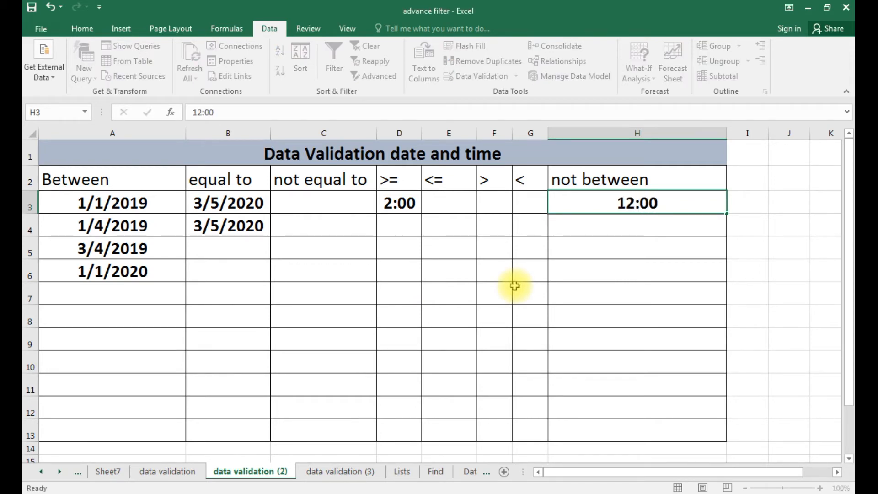
key(Return)
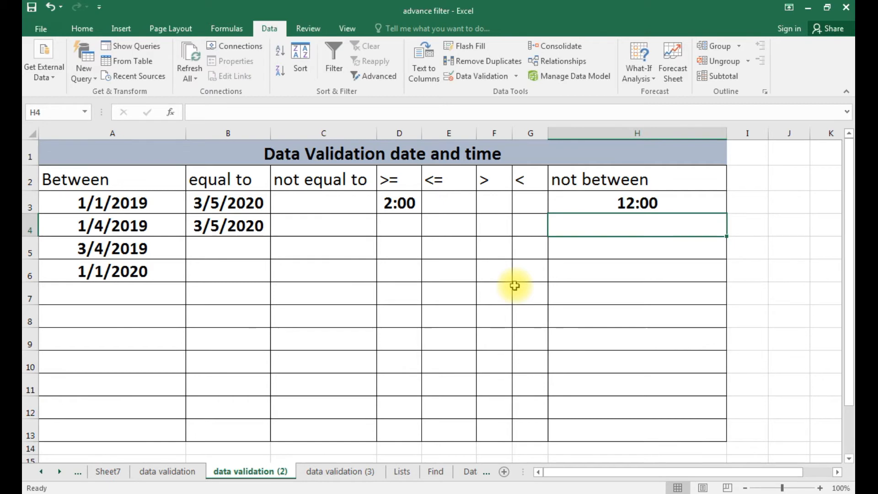
text(3)
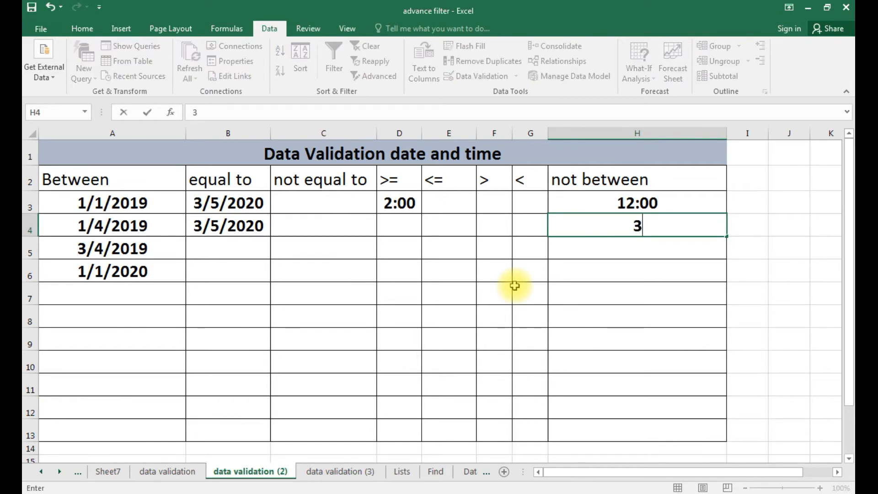
text(:00)
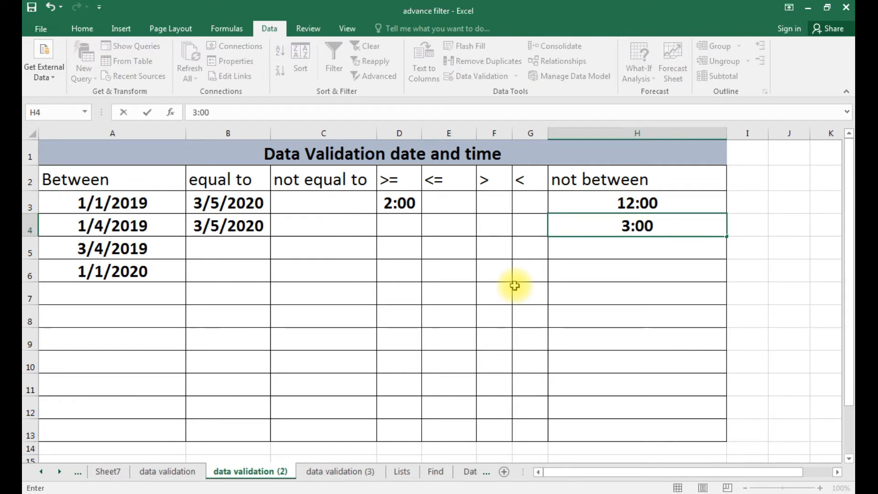
key(Return)
text(2:10)
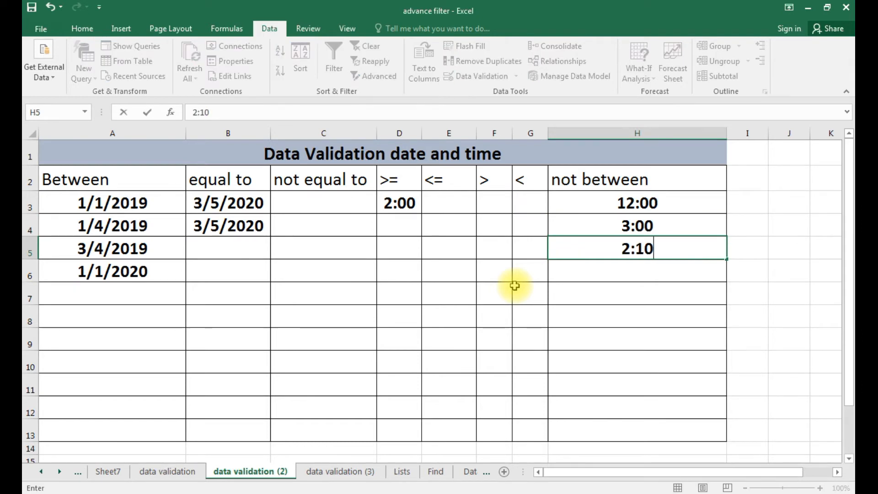
key(Return)
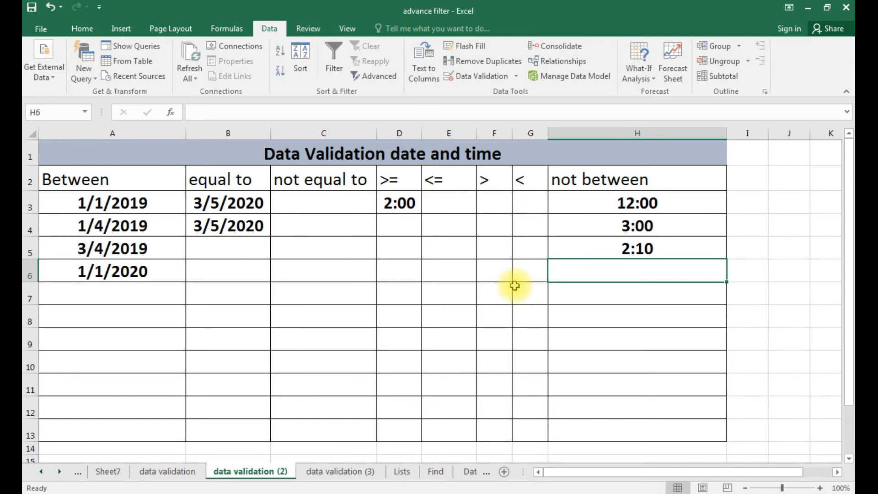
text(1)
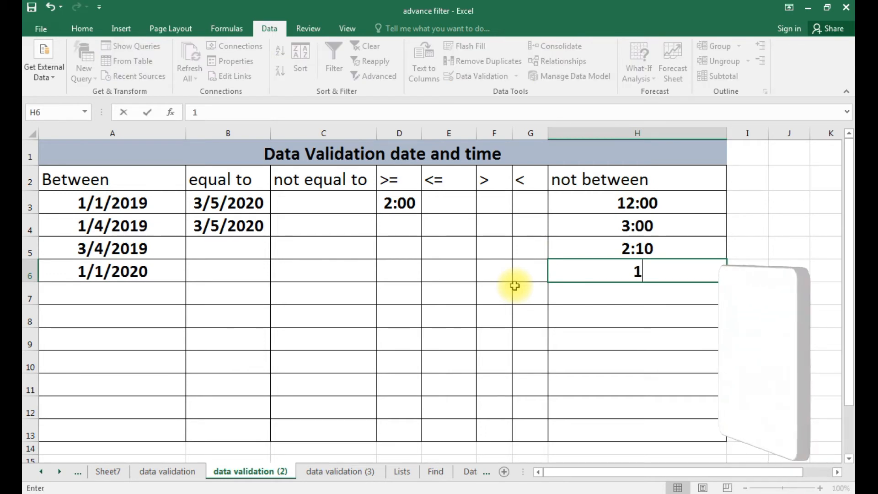
text(:20)
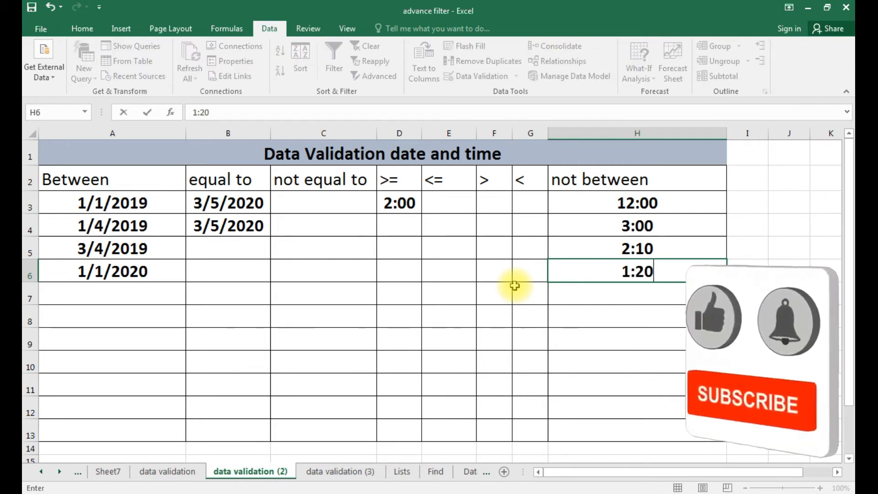
key(Return)
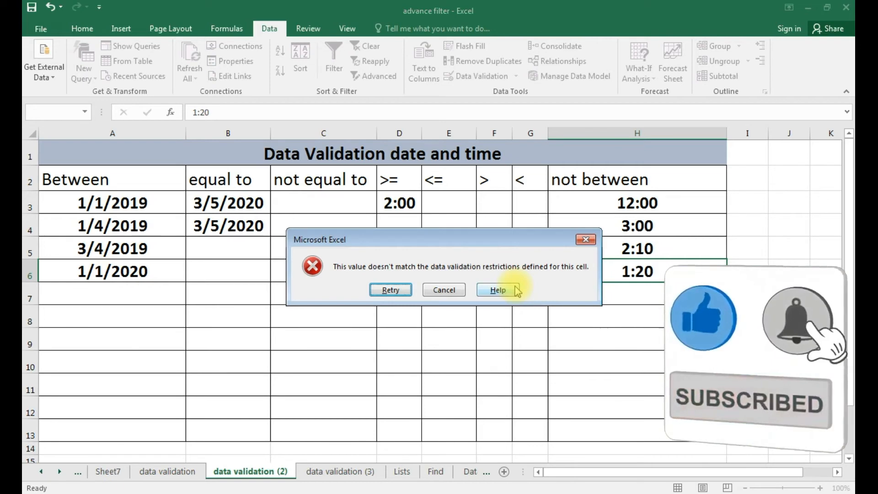
key(Escape)
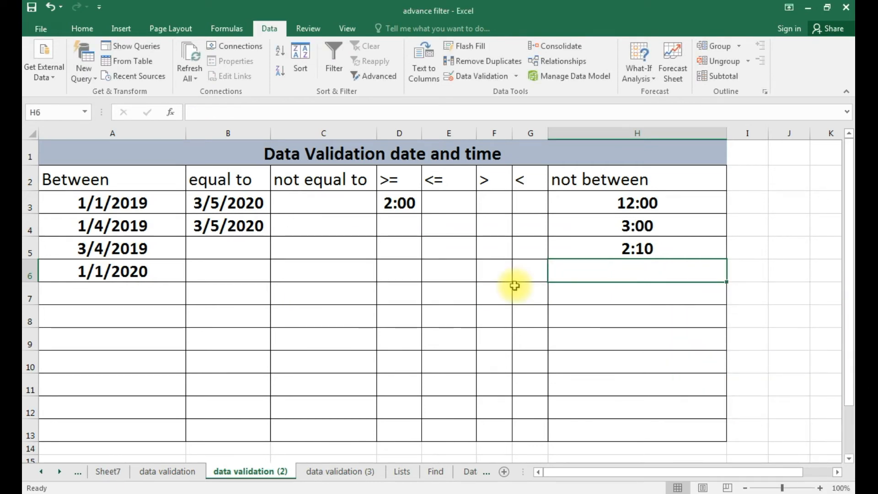
Reselect H3:H13 and add a Stop alert titled 'stop': 'time is invalid / valid time >2:00 and <1:00'.
click(578, 205)
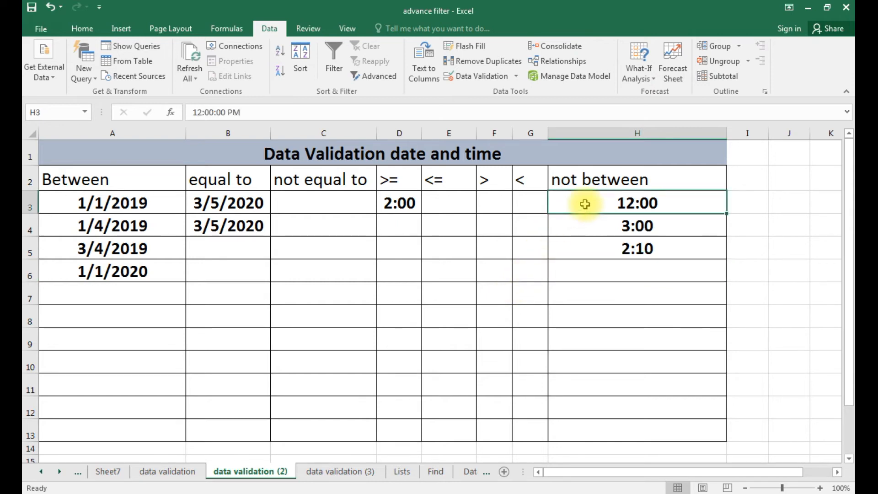
key(shift+Down)
key(shift+Down)
key(shift+Down)
key(shift+Down)
key(shift+Down)
key(shift+Down)
key(shift+Down)
key(shift+Down)
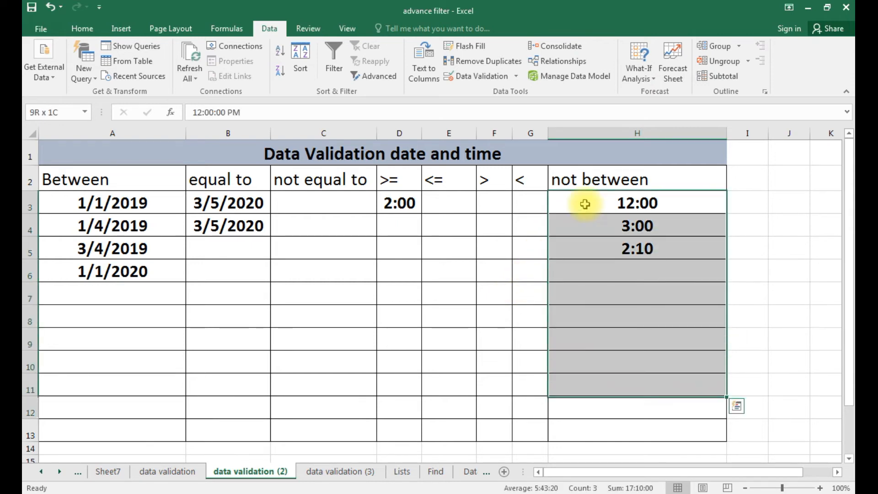
key(shift+Down)
key(shift+Down)
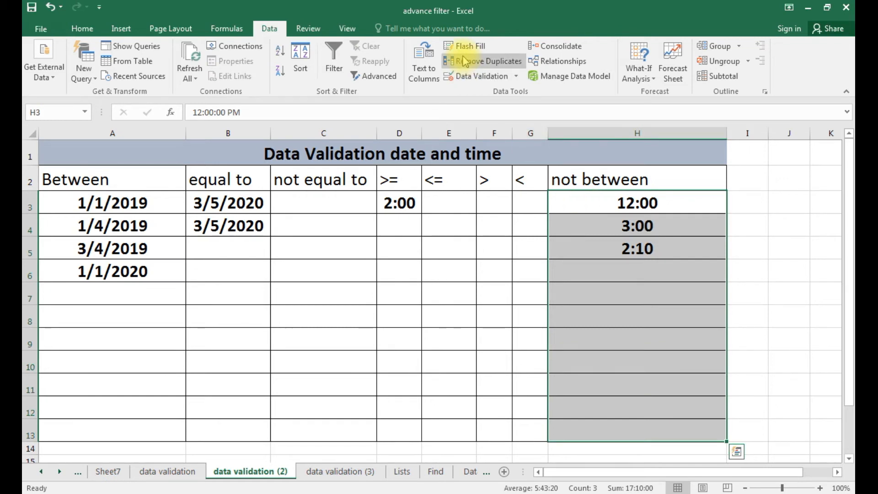
click(480, 81)
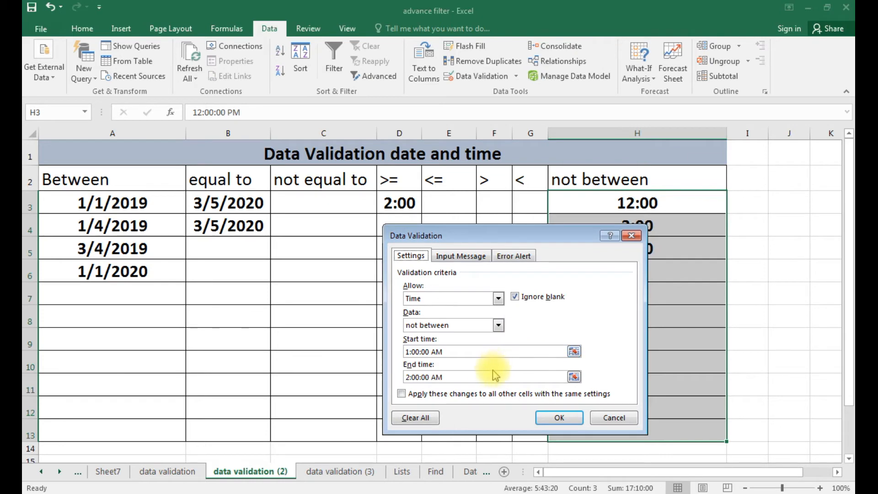
click(524, 259)
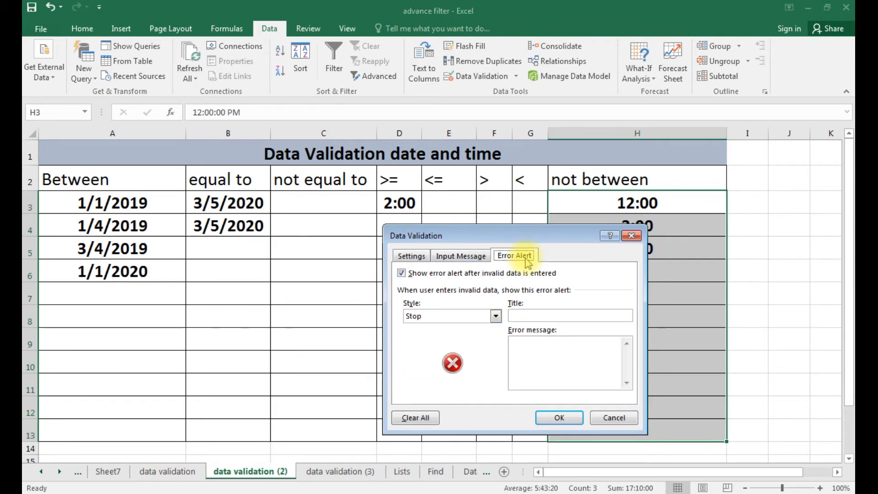
click(559, 315)
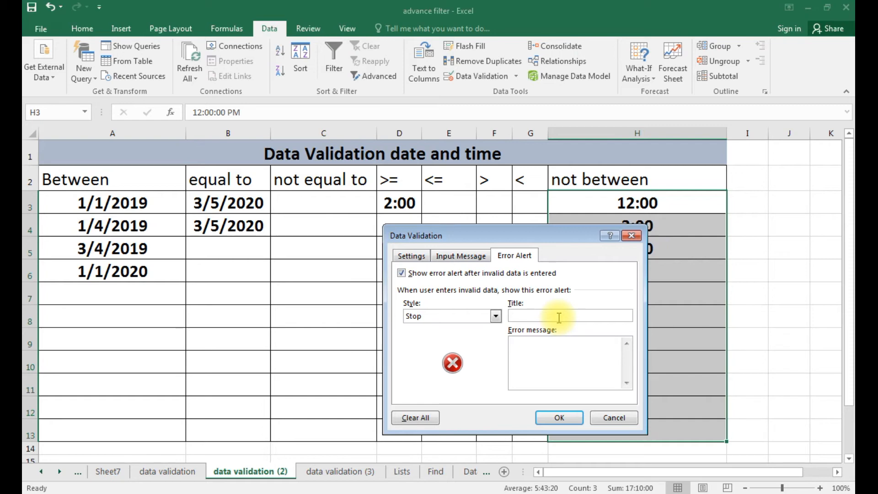
text(stop)
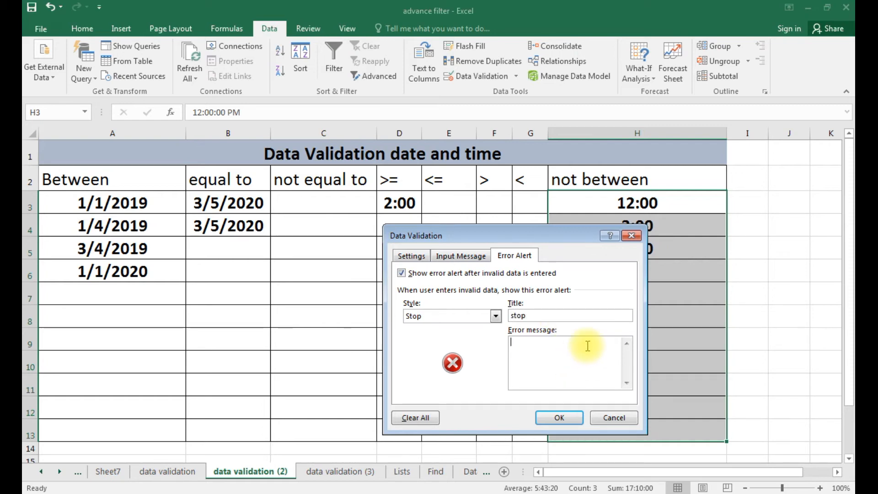
click(588, 346)
text(time is invalid)
key(Return)
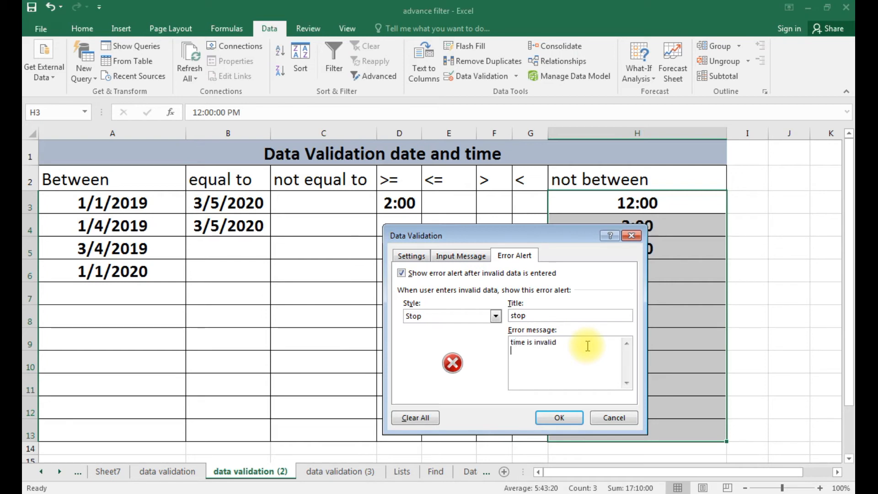
text(va)
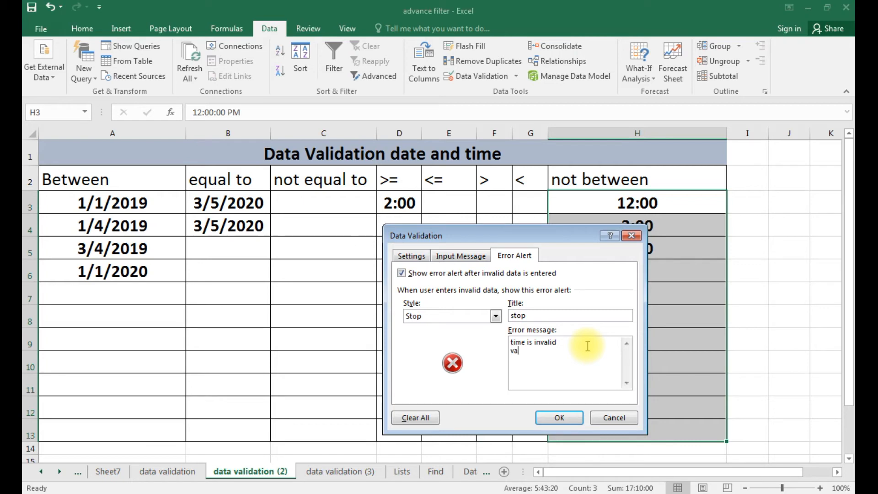
text(lid time >2:00    and <1:00)
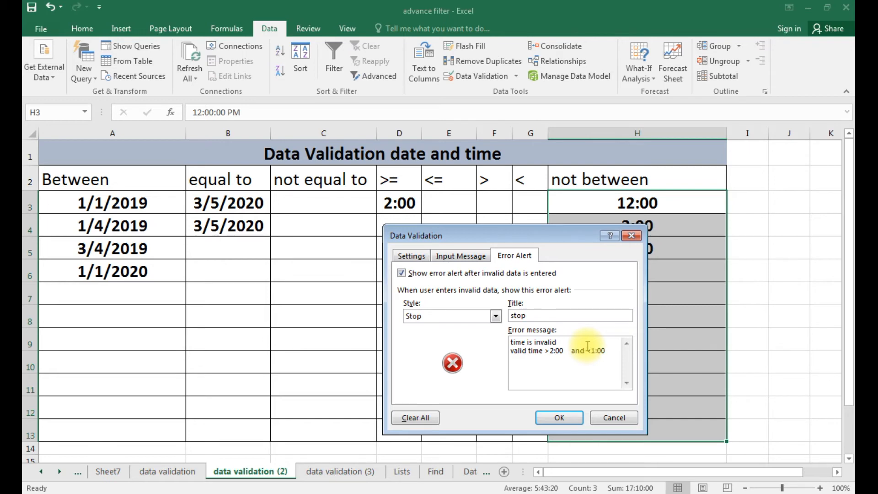
click(566, 417)
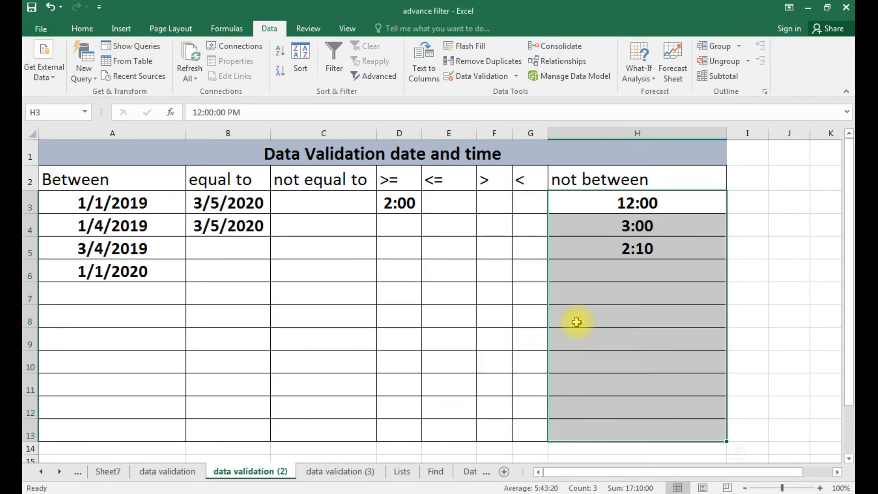
text(1)
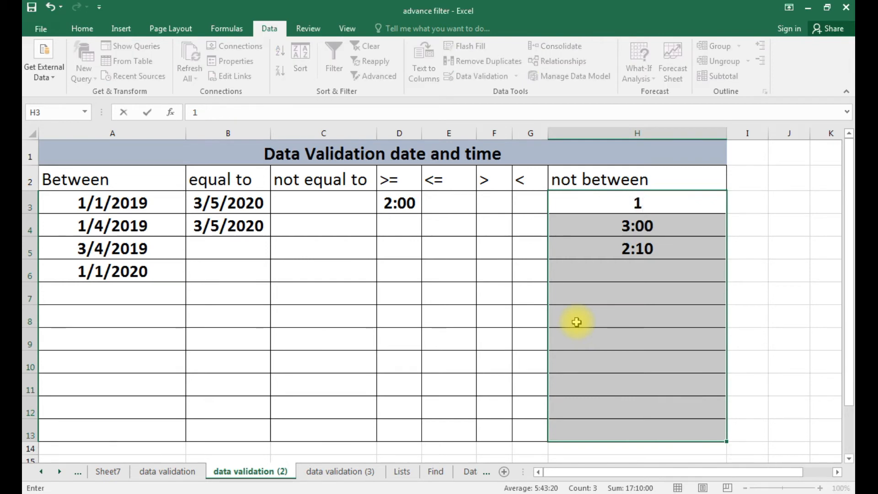
text(:20)
key(Return)
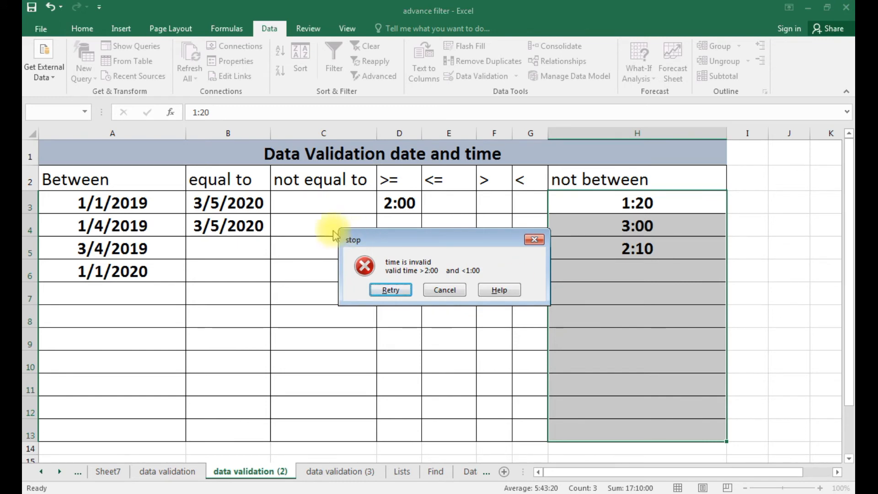
click(434, 292)
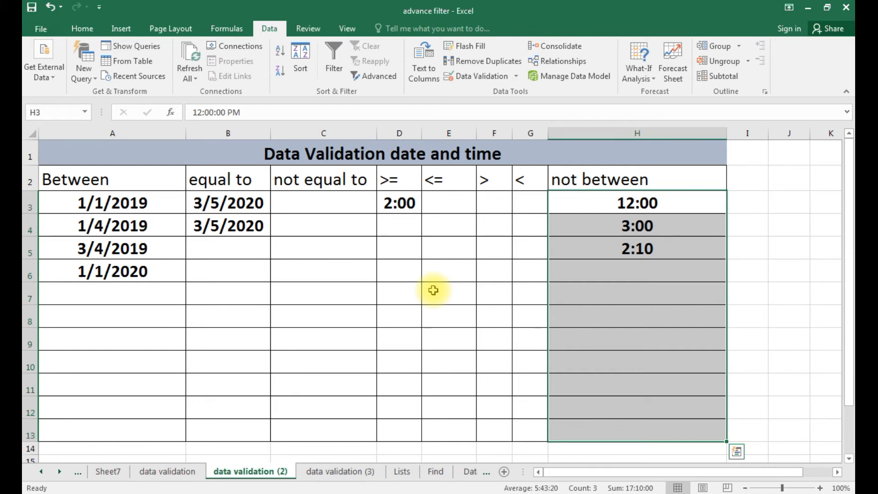
Change H3:H13's error alert style to Warning and its title from 'stop' to 'dont'.
click(483, 77)
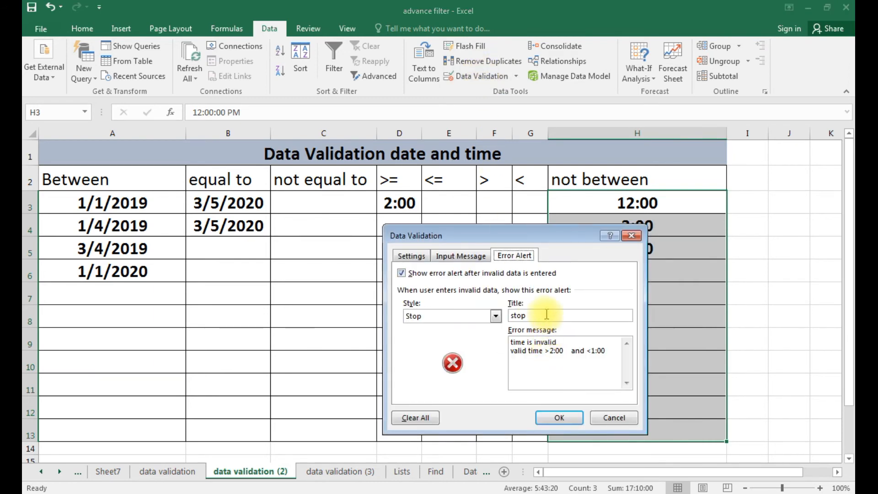
click(496, 315)
click(462, 336)
click(532, 315)
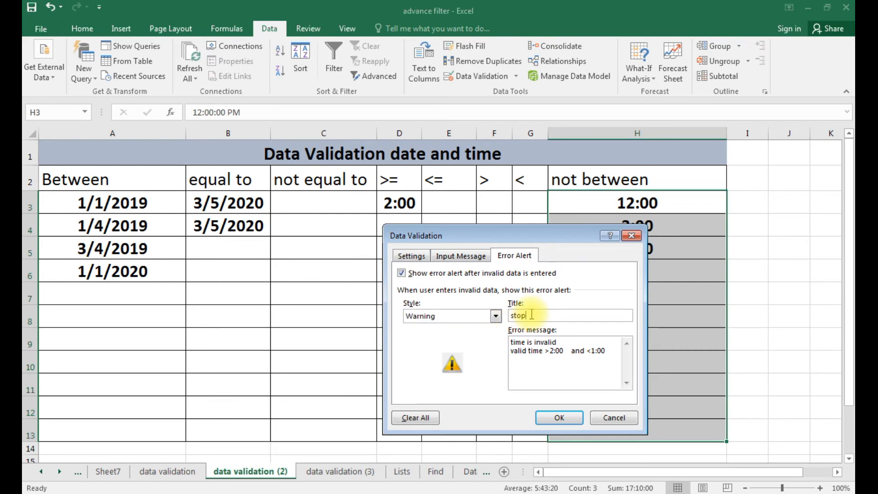
double_click(532, 315)
text(dont)
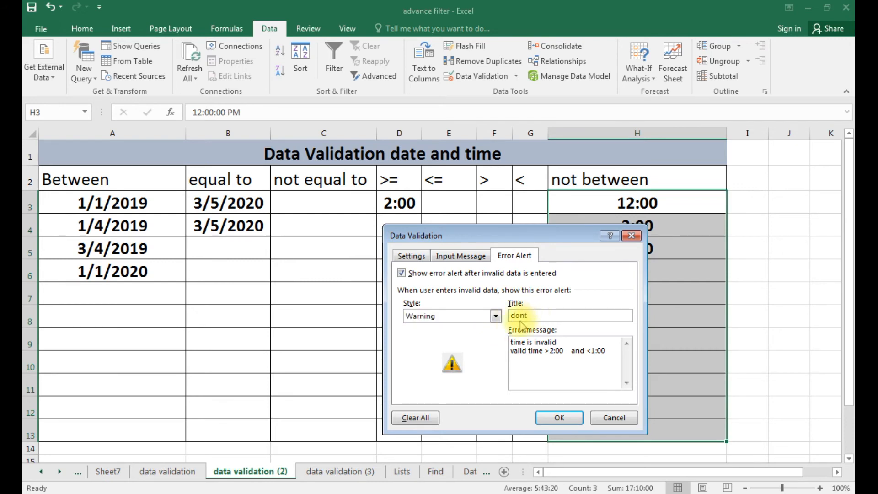
click(560, 418)
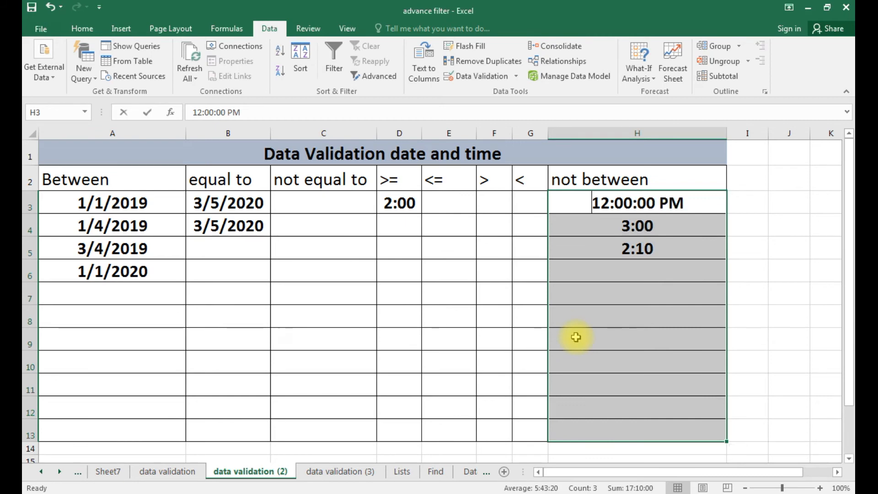
Enter 1:20 in H3 and keep it despite the warning.
text(1:20)
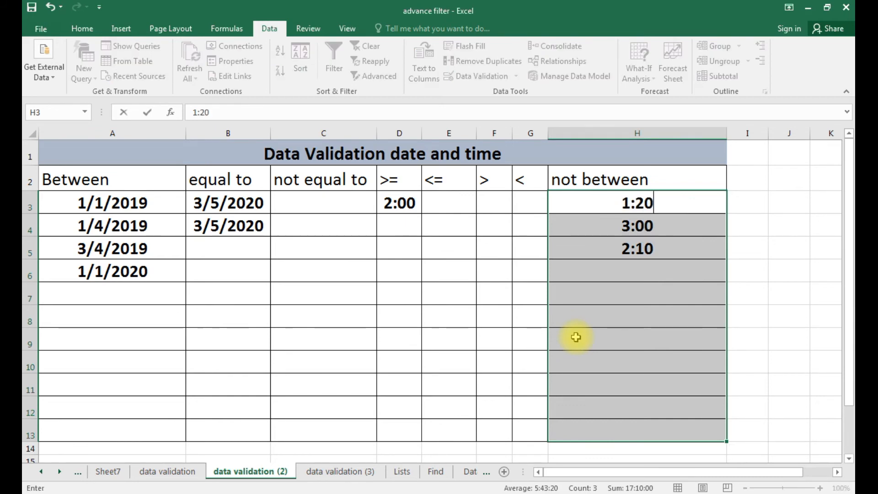
key(Return)
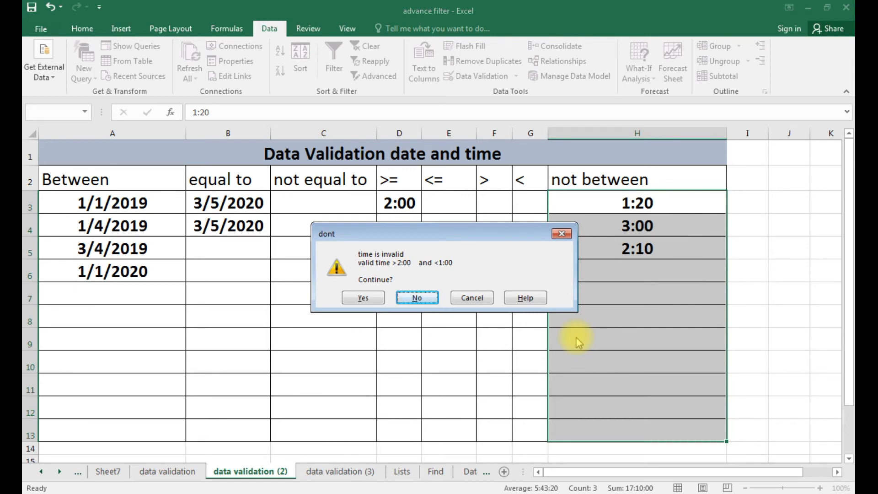
click(368, 300)
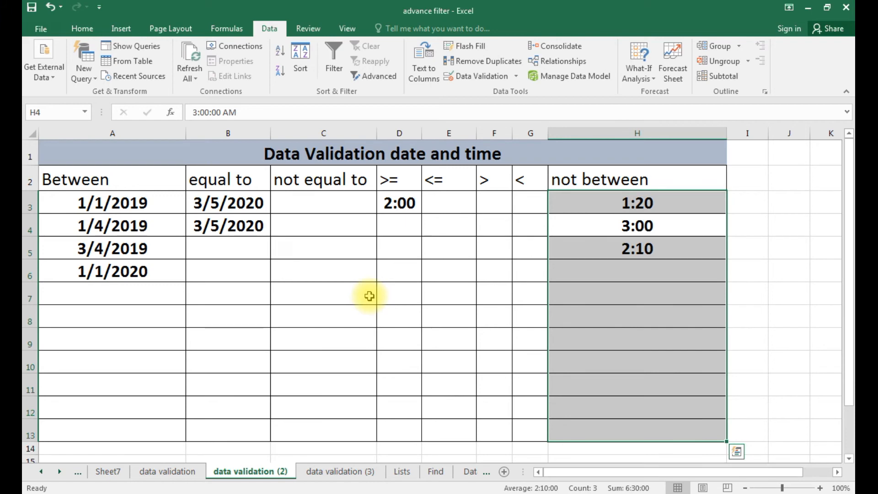
In H4, refuse 1:30 and keep 2:00 instead, then reselect H3:H13.
text(1:30)
key(Return)
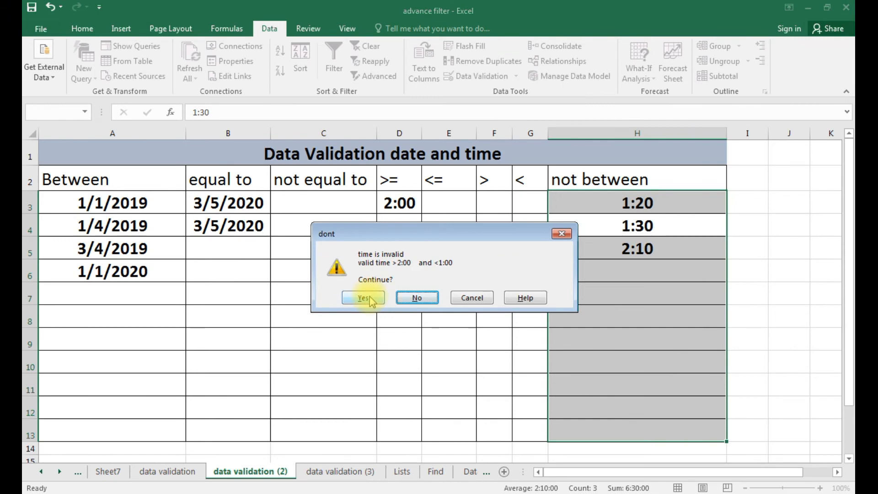
click(416, 298)
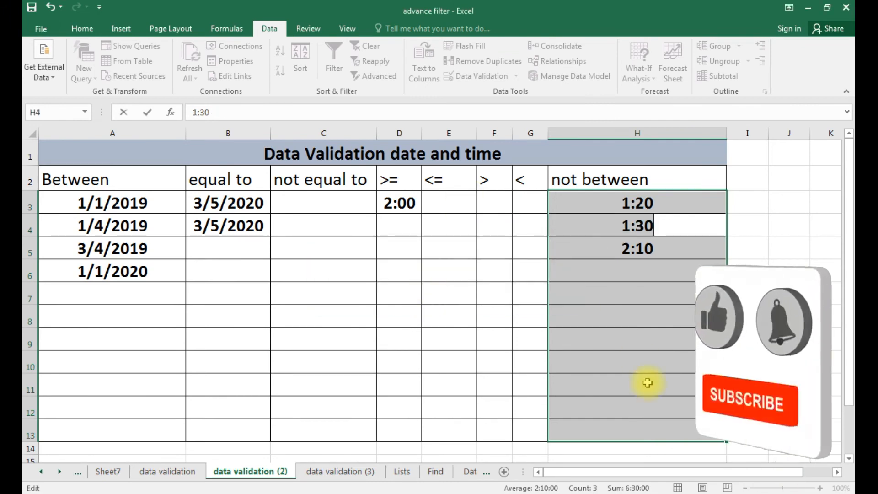
text(2:0)
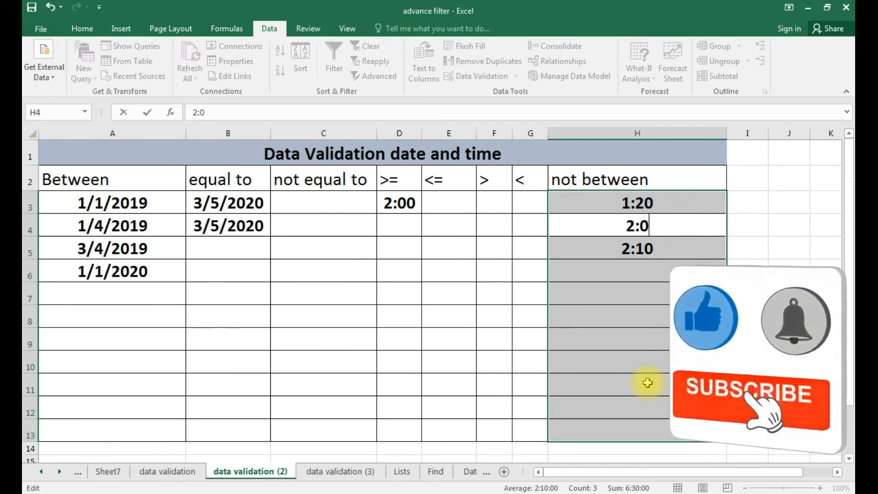
text(0)
key(Return)
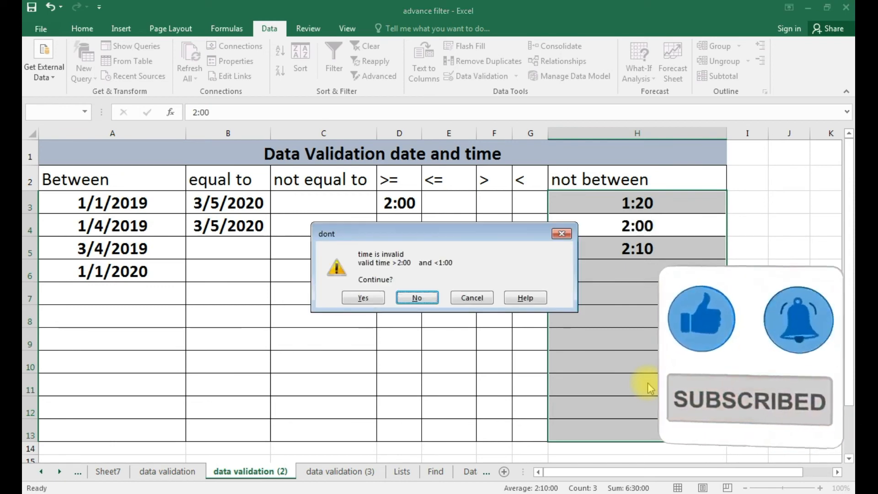
click(383, 298)
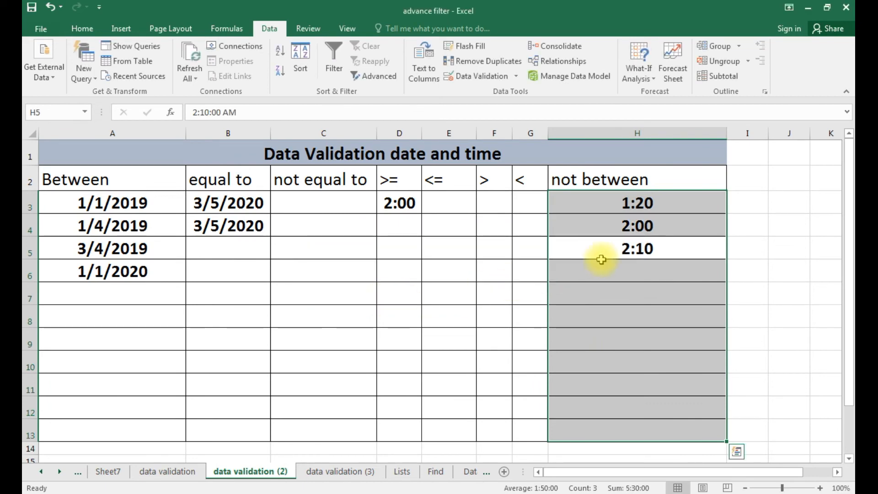
click(599, 274)
drag(608, 208, 619, 427)
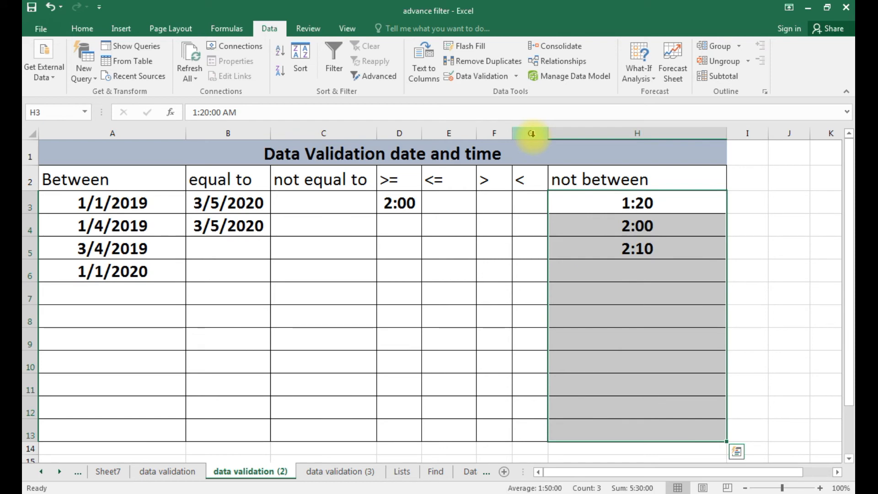
Switch H3:H13's error alert style to Information.
click(495, 80)
click(495, 316)
click(477, 345)
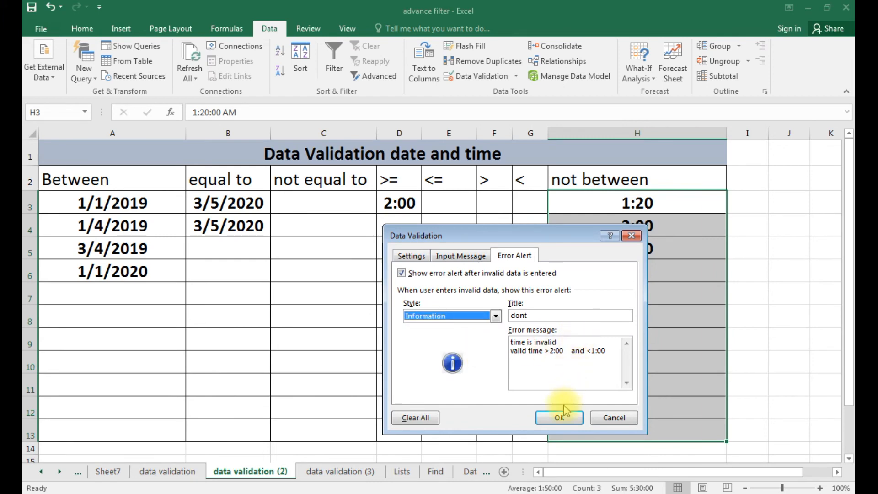
click(566, 423)
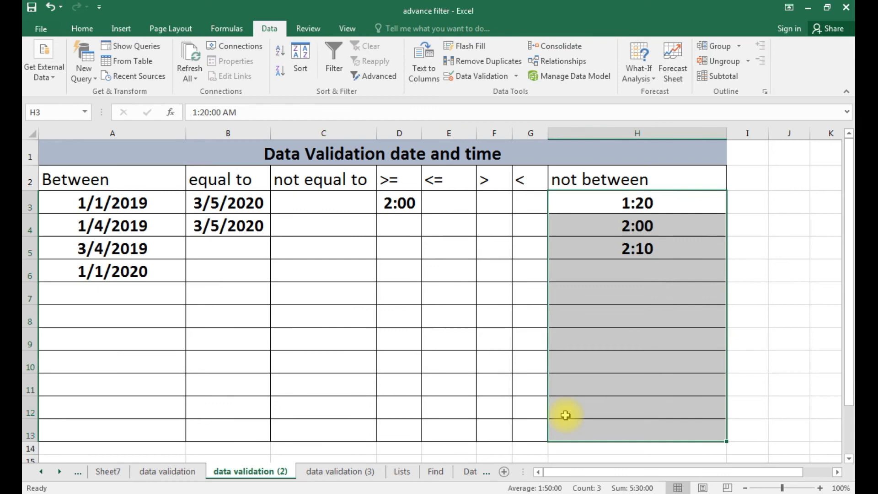
Enter 1:30 in H3 and accept it after the information notice.
text(1:30)
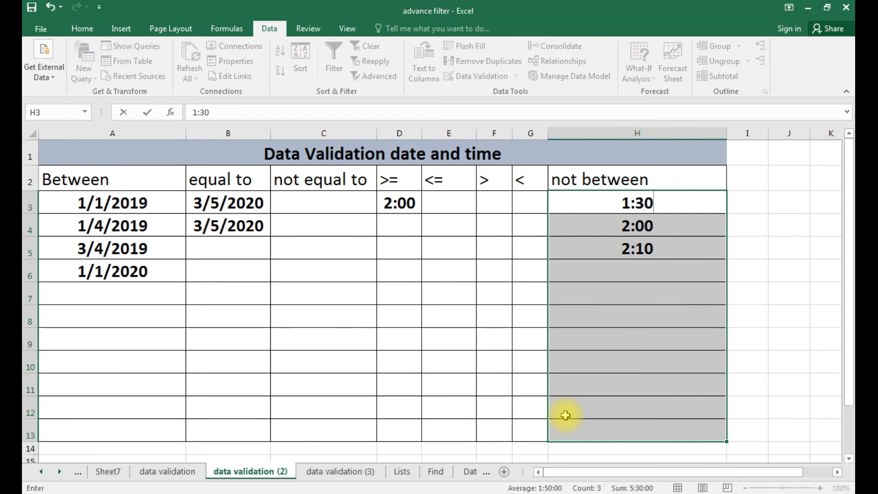
key(Return)
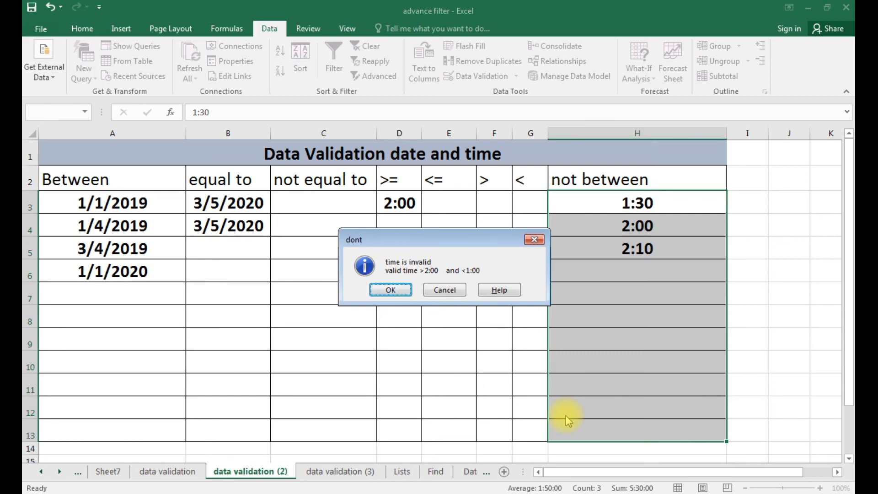
click(390, 291)
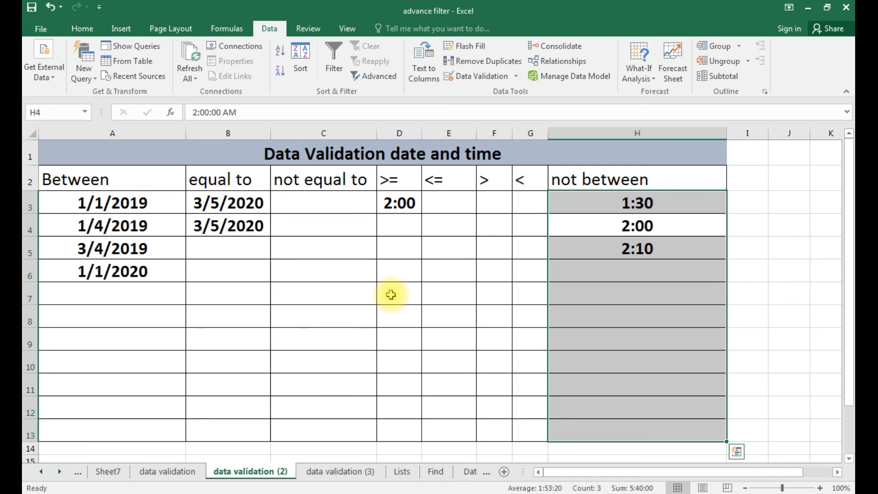
Set H3:H13's error alert style back to Stop.
click(487, 77)
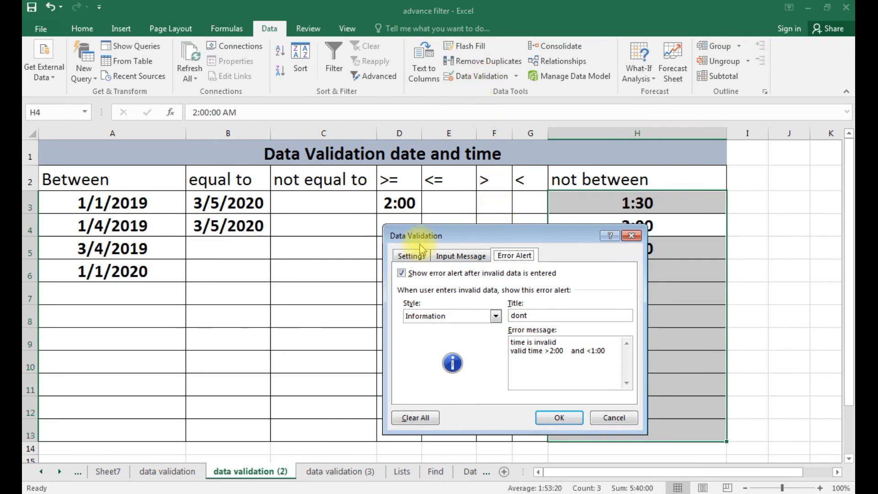
click(461, 256)
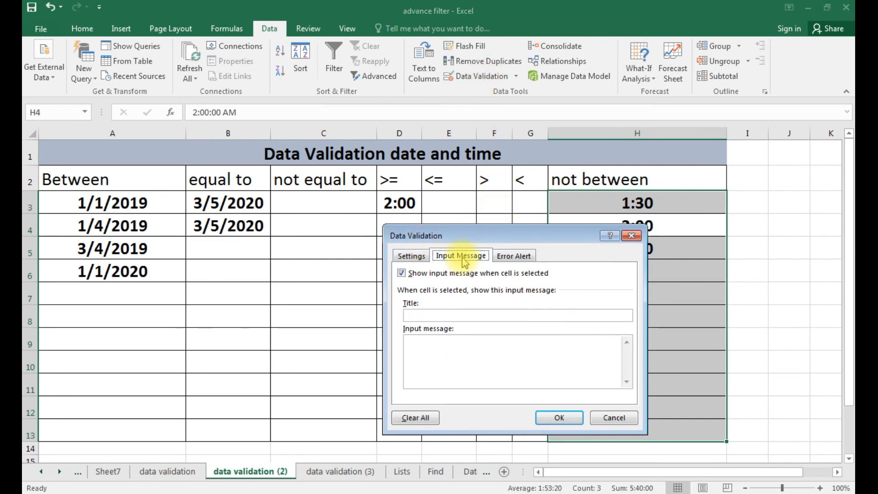
click(468, 314)
click(526, 256)
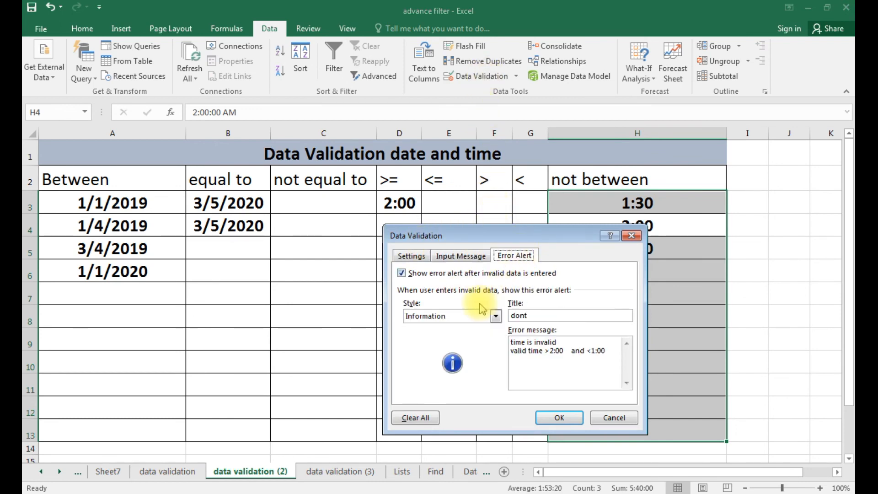
click(460, 317)
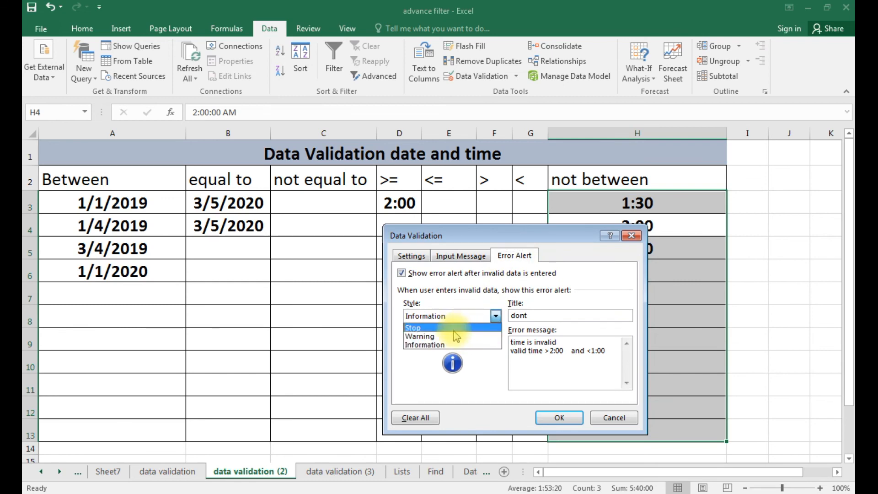
click(457, 328)
Add an input message titled 'validation' reading 'allowed only >2:00 and <1:00'.
click(470, 258)
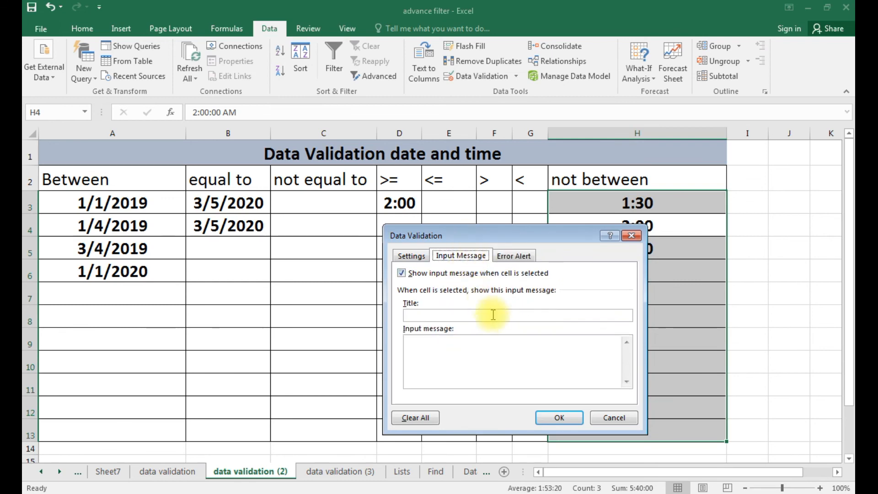
click(501, 315)
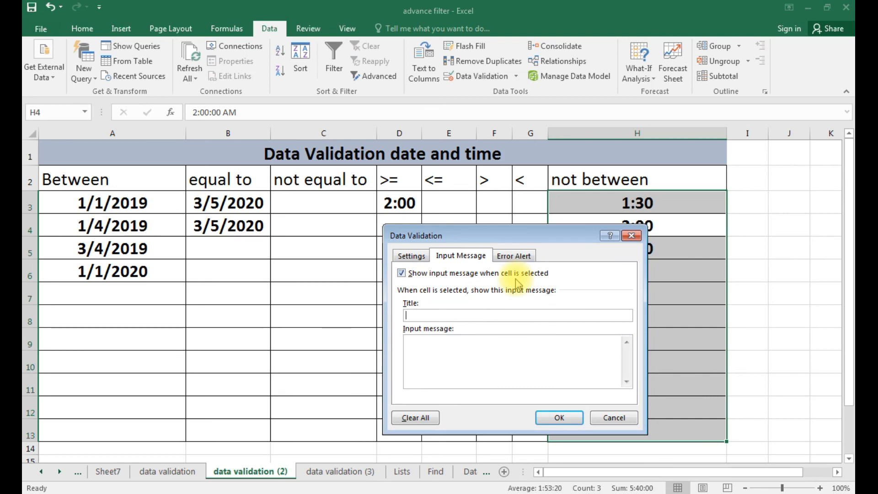
text(n)
key(BackSpace)
text(validation)
click(486, 356)
text(allowed )
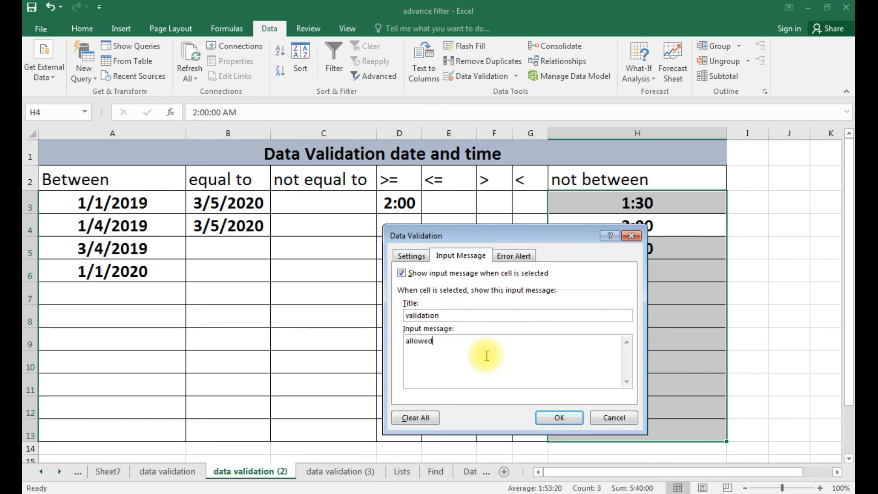
text(only >2:00  and <1:00)
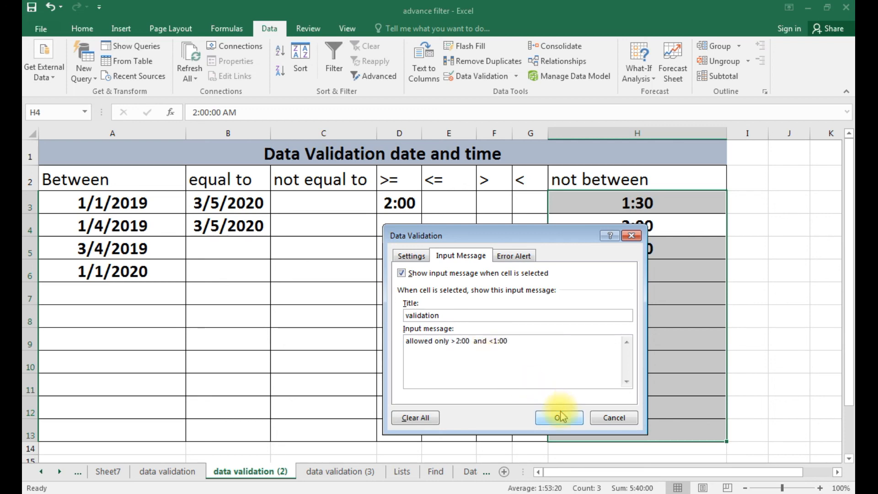
click(560, 418)
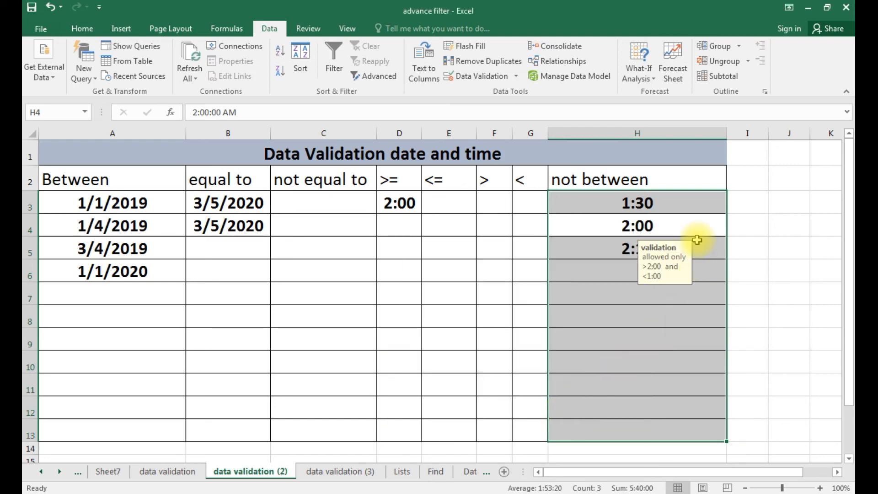
key(Return)
key(Return)
key(Return)
key(Return)
key(Return)
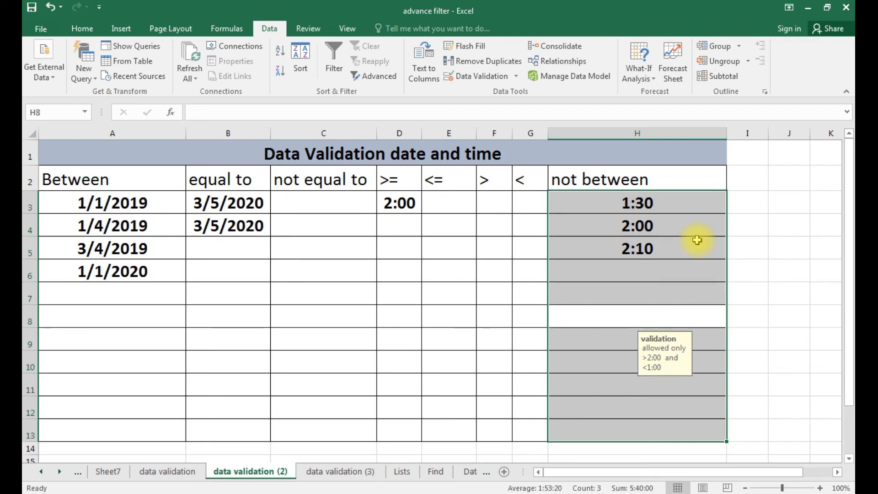
key(Return)
key(Return)
key(Return)
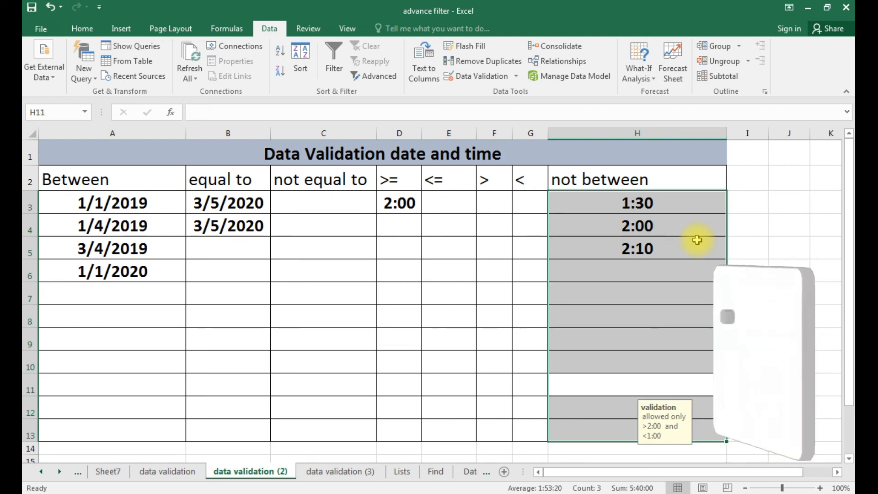
key(Return)
key(Return)
key(Return)
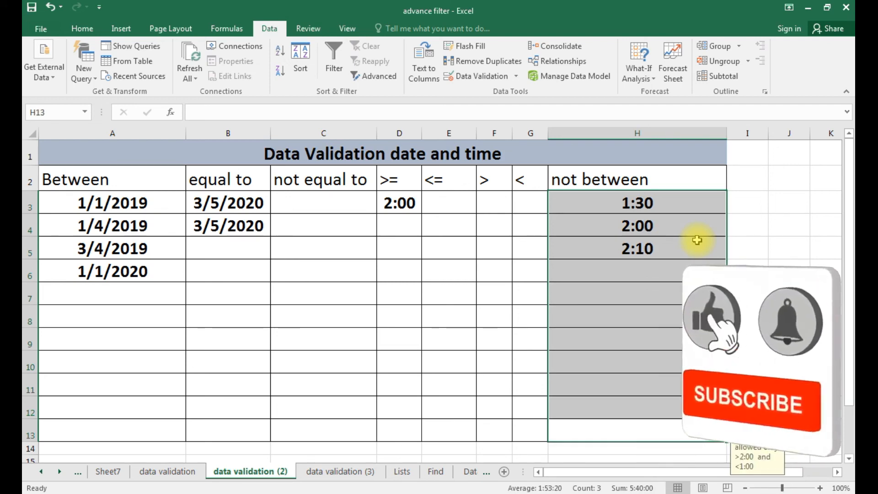
key(Return)
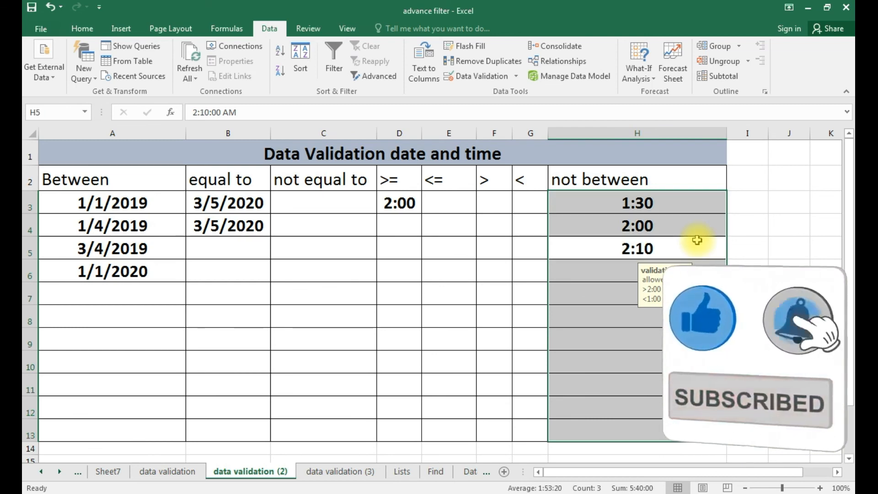